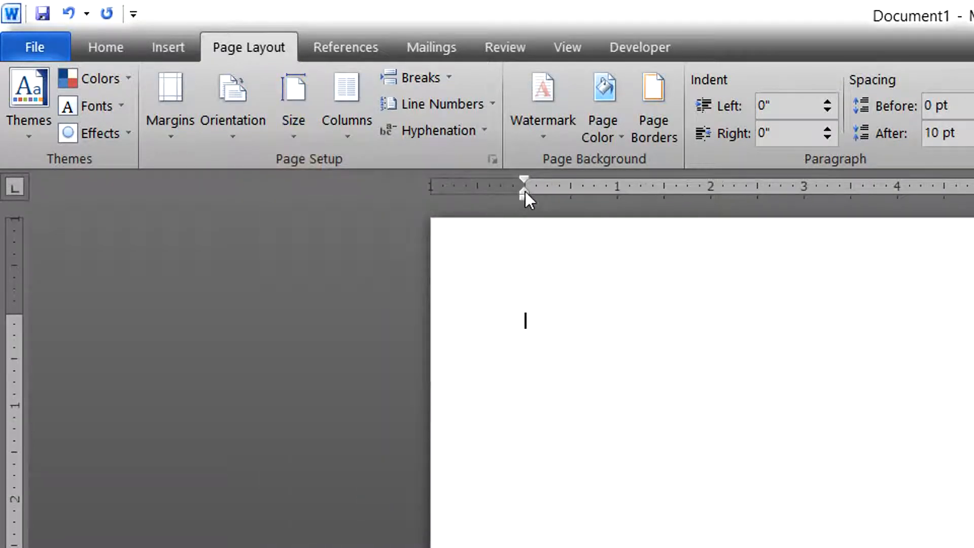
Extend the paragraph area almost to the page's side edges with a left indent of -0.88" and a right indent of -0.87"
{"action": "left_click_drag", "start_coordinate": [525, 191], "coordinate": [443, 191]}
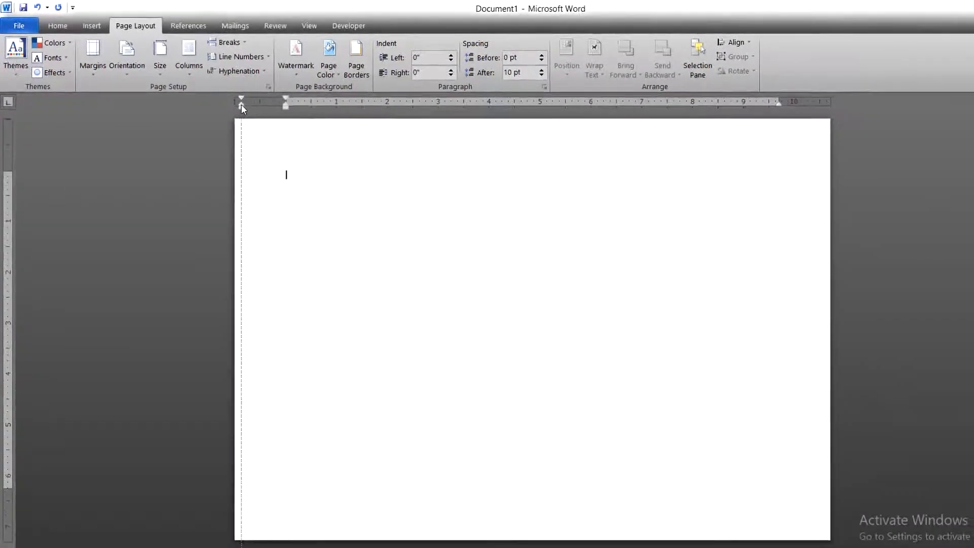
{"action": "left_click_drag", "start_coordinate": [242, 105], "coordinate": [241, 104]}
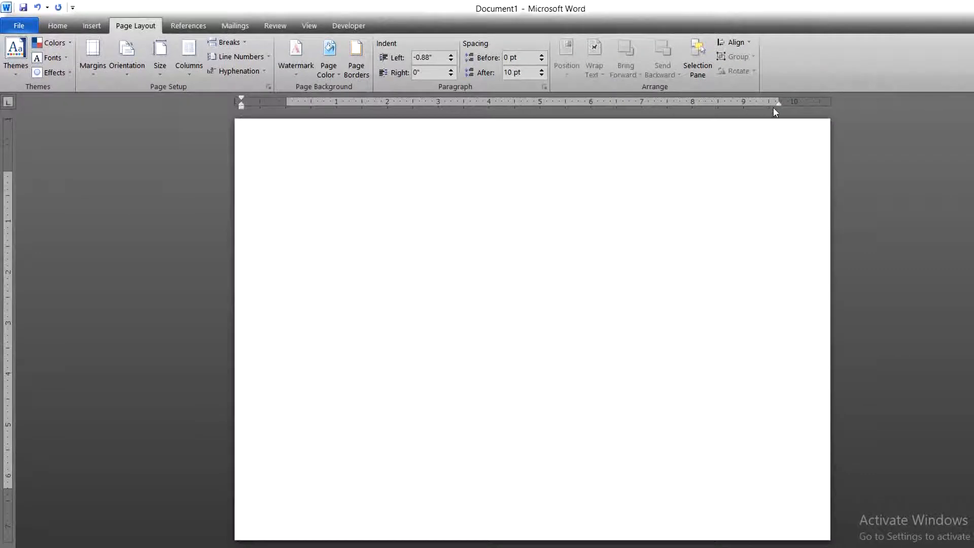
{"action": "mouse_move", "coordinate": [779, 103]}
{"action": "left_mouse_down"}
{"action": "mouse_move", "coordinate": [824, 112]}
{"action": "mouse_move", "coordinate": [796, 102]}
{"action": "mouse_move", "coordinate": [823, 103]}
{"action": "left_mouse_up"}
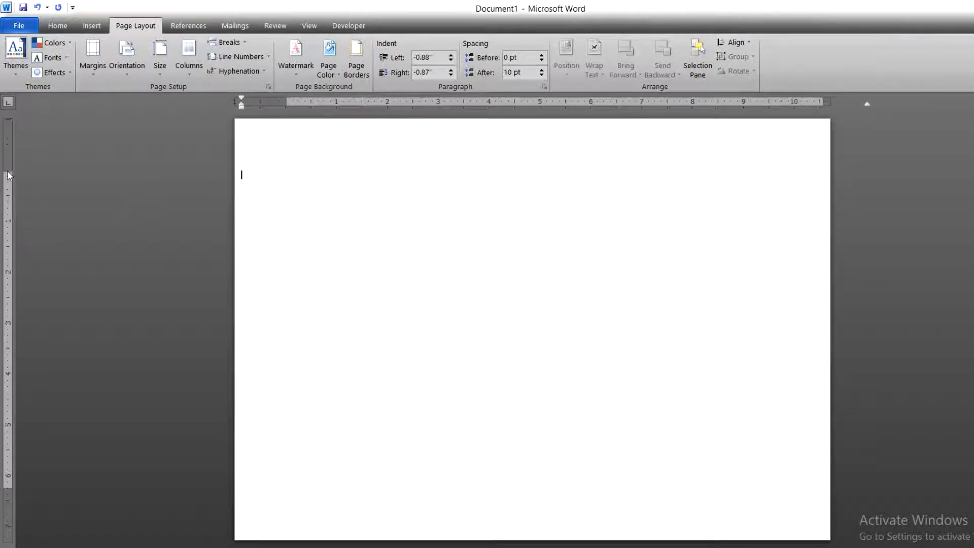
Shrink the top and bottom page margins until they almost reach the page edges
{"action": "left_click_drag", "start_coordinate": [9, 175], "coordinate": [10, 124]}
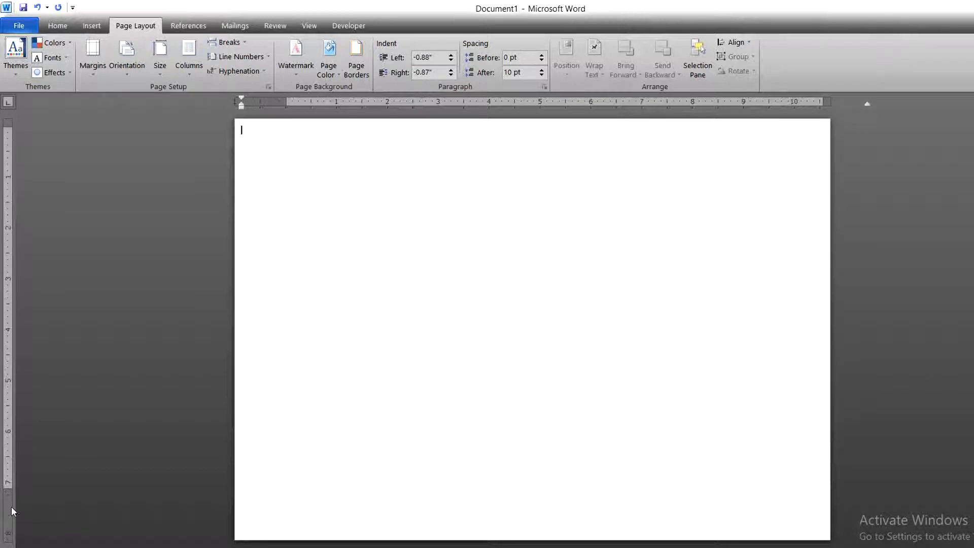
{"action": "left_click_drag", "start_coordinate": [8, 489], "coordinate": [9, 534]}
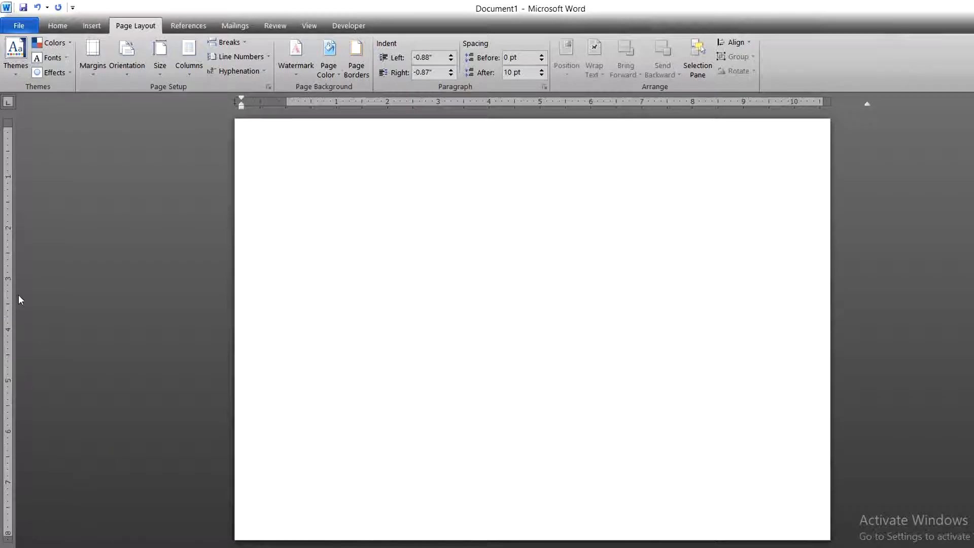
{"action": "left_click_drag", "start_coordinate": [11, 126], "coordinate": [11, 121]}
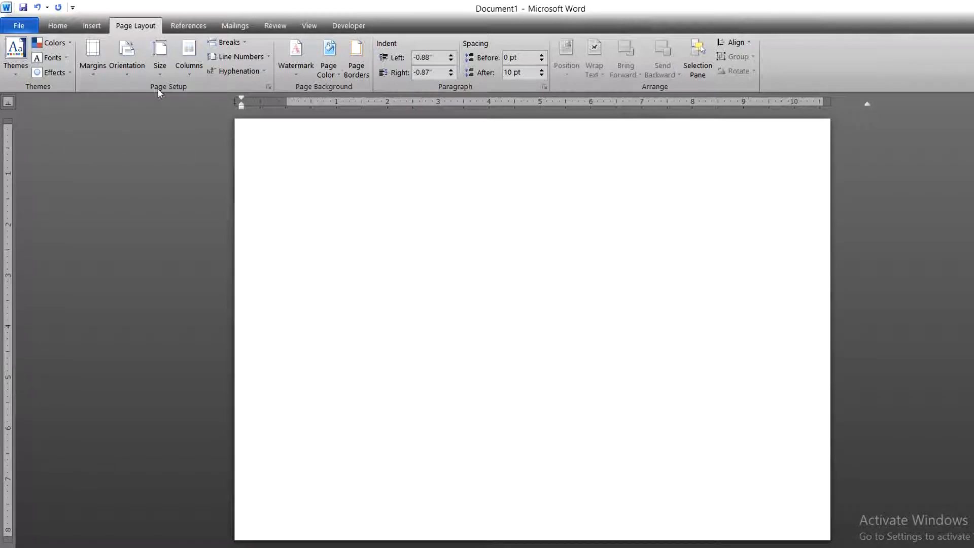
Draw a Frame shape from the Basic Shapes that covers the whole page
{"action": "left_click", "coordinate": [92, 25]}
{"action": "left_click", "coordinate": [192, 71]}
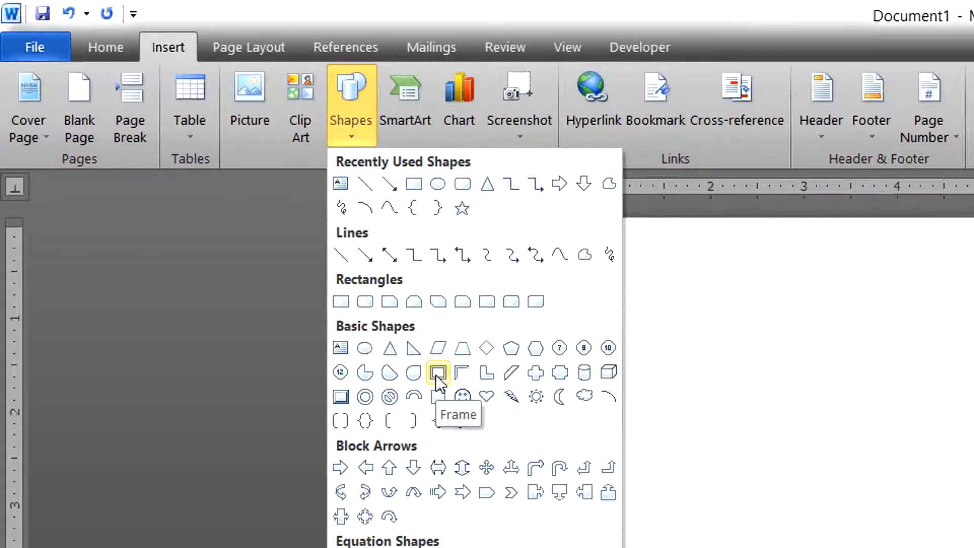
{"action": "left_click", "coordinate": [437, 375]}
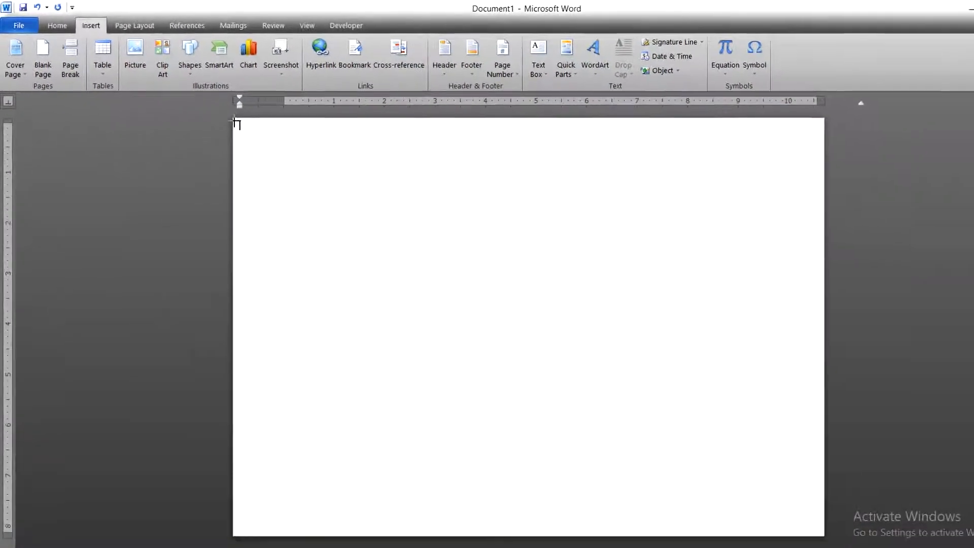
{"action": "left_click_drag", "start_coordinate": [321, 166], "coordinate": [554, 380]}
{"action": "left_click_drag", "start_coordinate": [404, 276], "coordinate": [816, 532]}
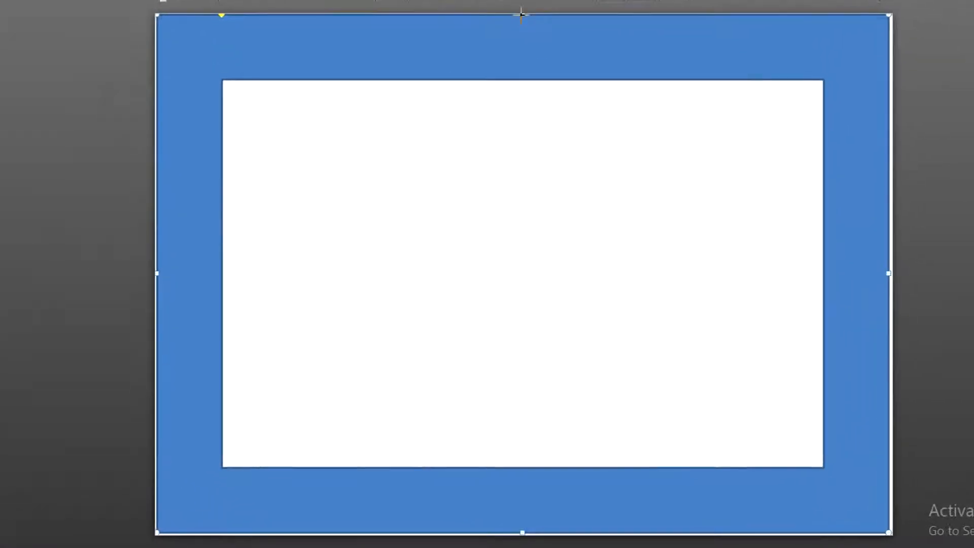
Inset the frame's four sides slightly from the page edges and narrow its band to about half the thickness
{"action": "left_click_drag", "start_coordinate": [523, 20], "coordinate": [522, 20]}
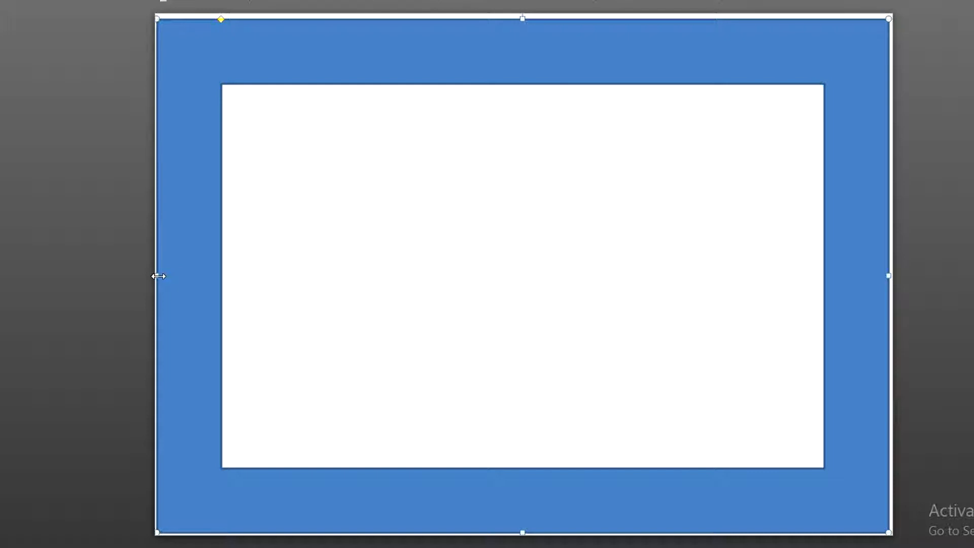
{"action": "left_click_drag", "start_coordinate": [157, 275], "coordinate": [161, 276]}
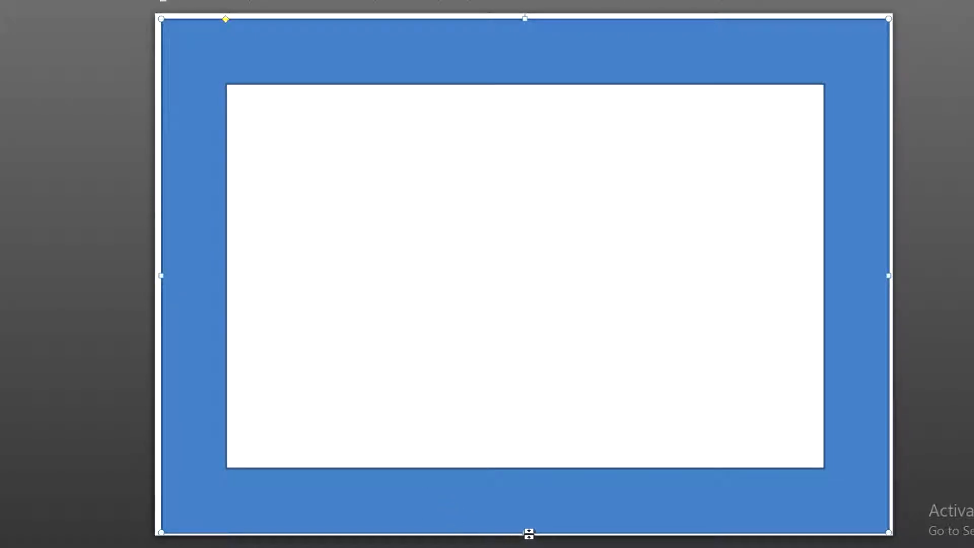
{"action": "left_click_drag", "start_coordinate": [525, 531], "coordinate": [525, 528]}
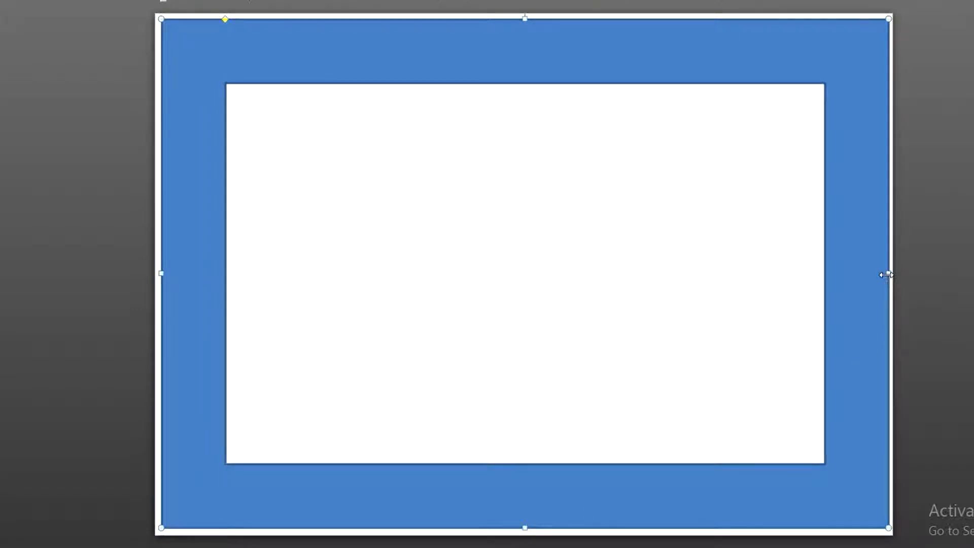
{"action": "left_click_drag", "start_coordinate": [886, 274], "coordinate": [884, 274]}
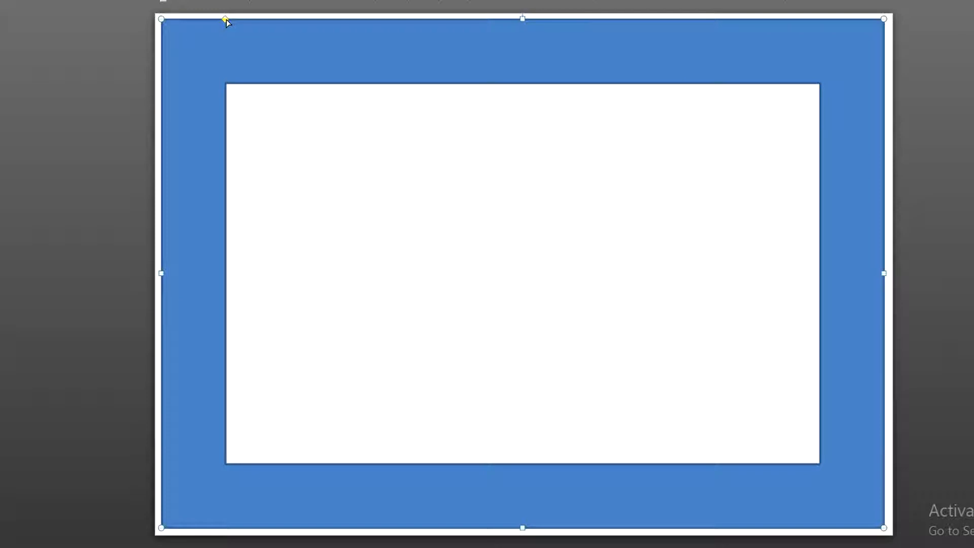
{"action": "left_click_drag", "start_coordinate": [227, 20], "coordinate": [194, 14]}
{"action": "left_click", "coordinate": [319, 161]}
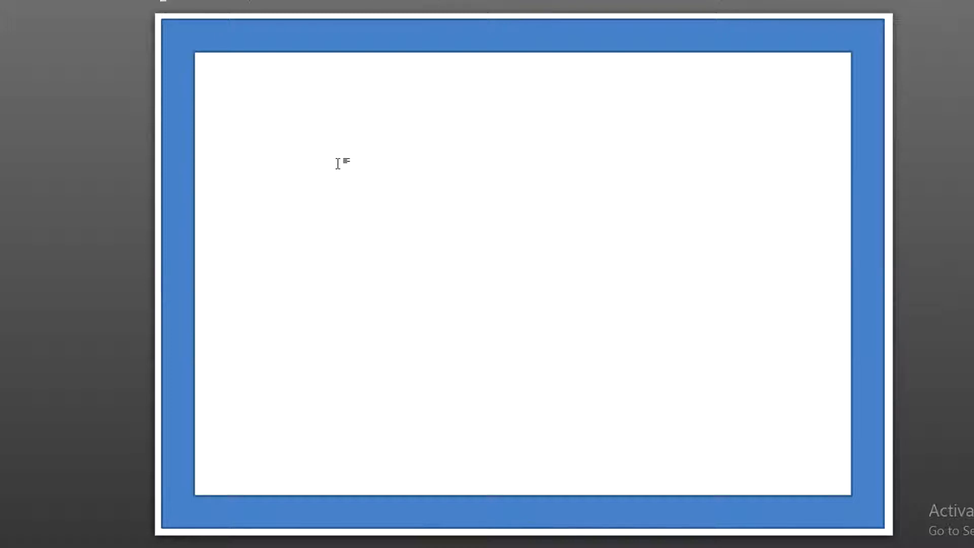
Remove the outline from the blue frame
{"action": "left_click", "coordinate": [227, 40]}
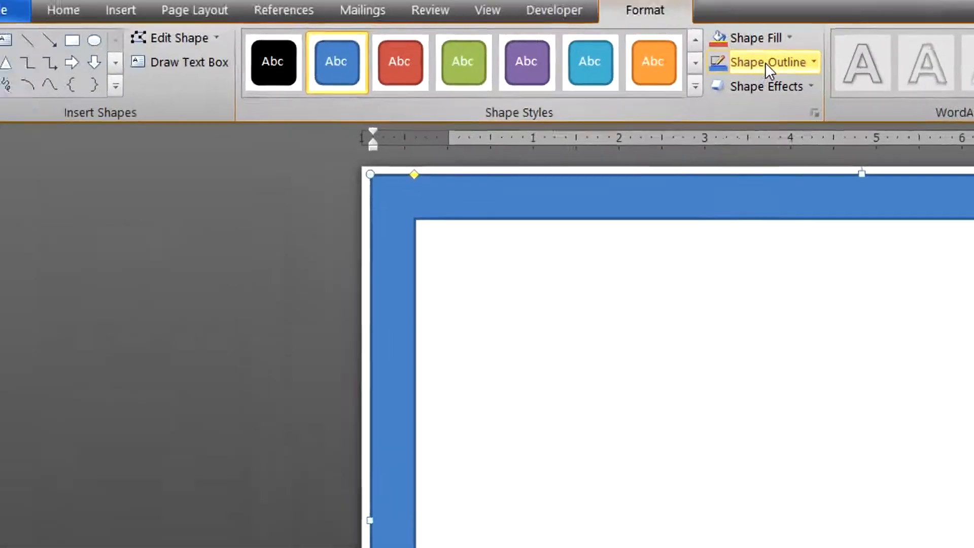
{"action": "left_click", "coordinate": [766, 62]}
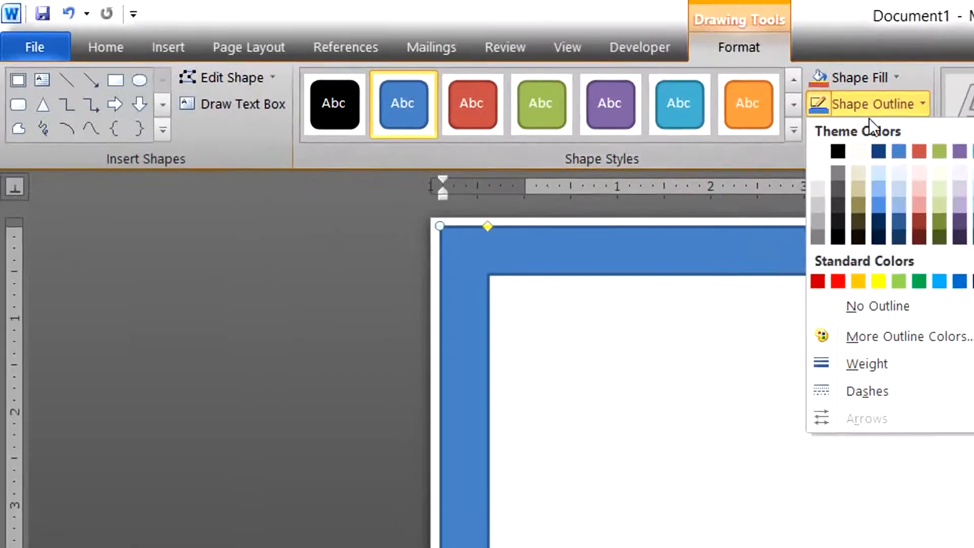
{"action": "left_click", "coordinate": [872, 307]}
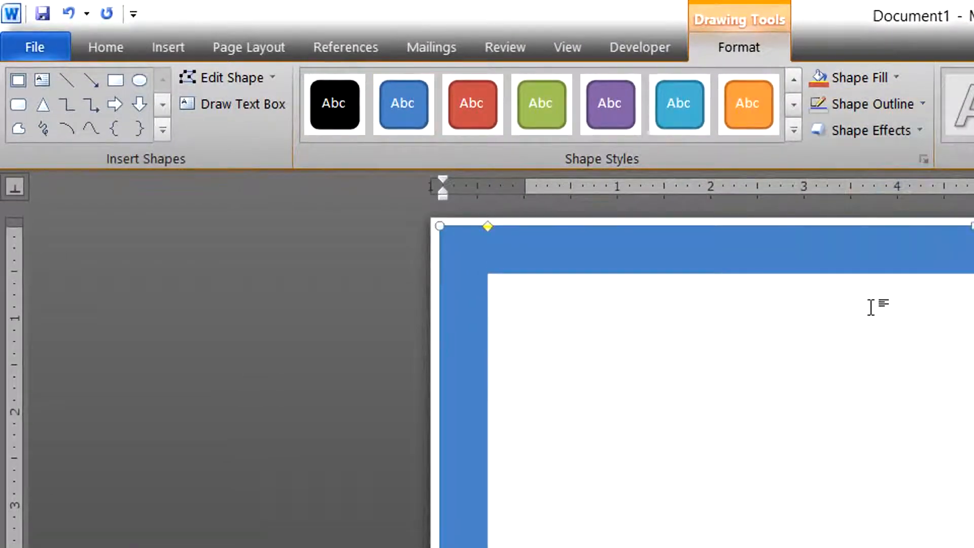
{"action": "left_click", "coordinate": [690, 320]}
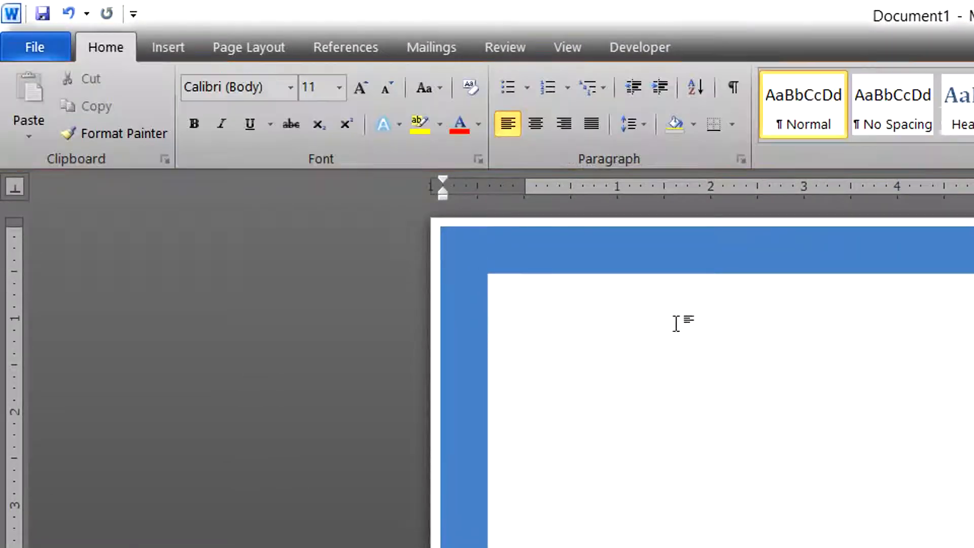
Open the shape formatting settings for the blue frame
{"action": "left_click", "coordinate": [464, 278]}
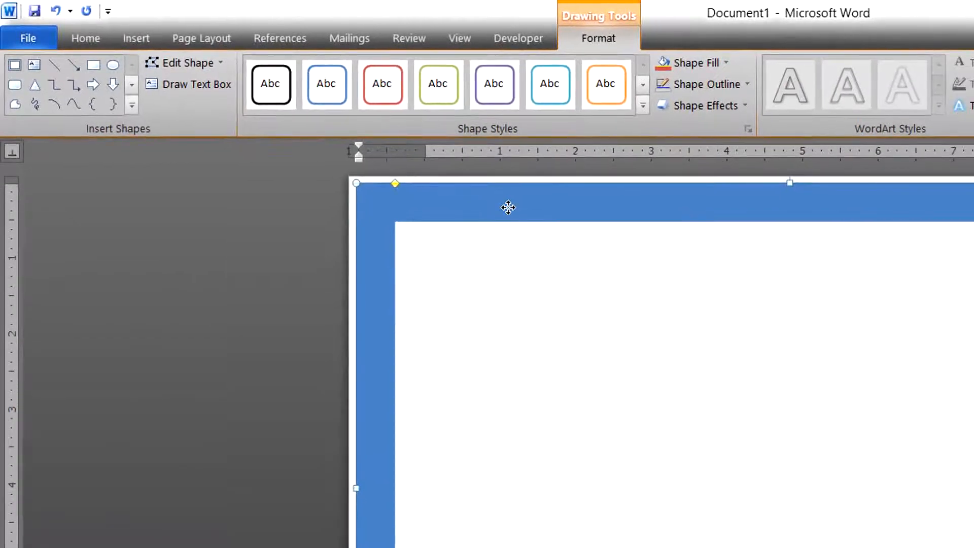
{"action": "right_click", "coordinate": [508, 207]}
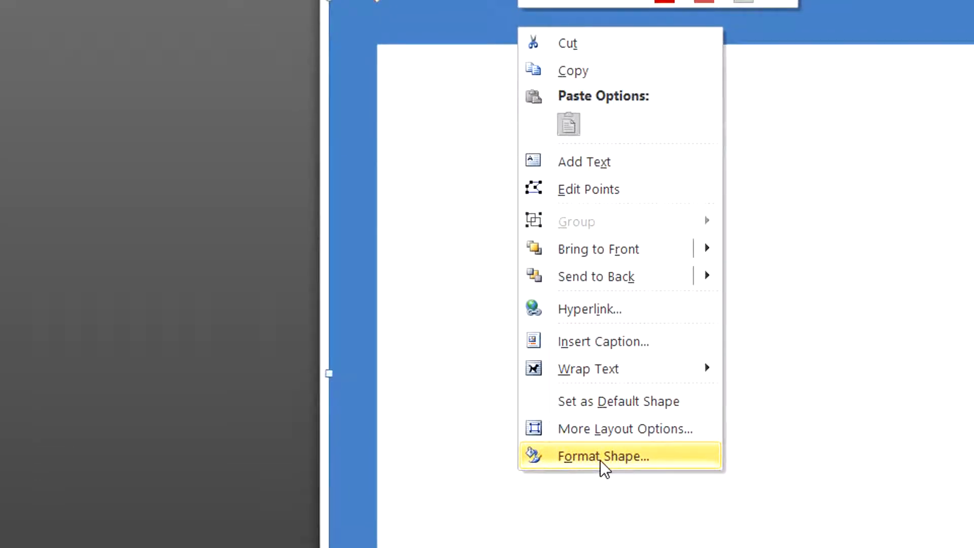
{"action": "left_click", "coordinate": [600, 457]}
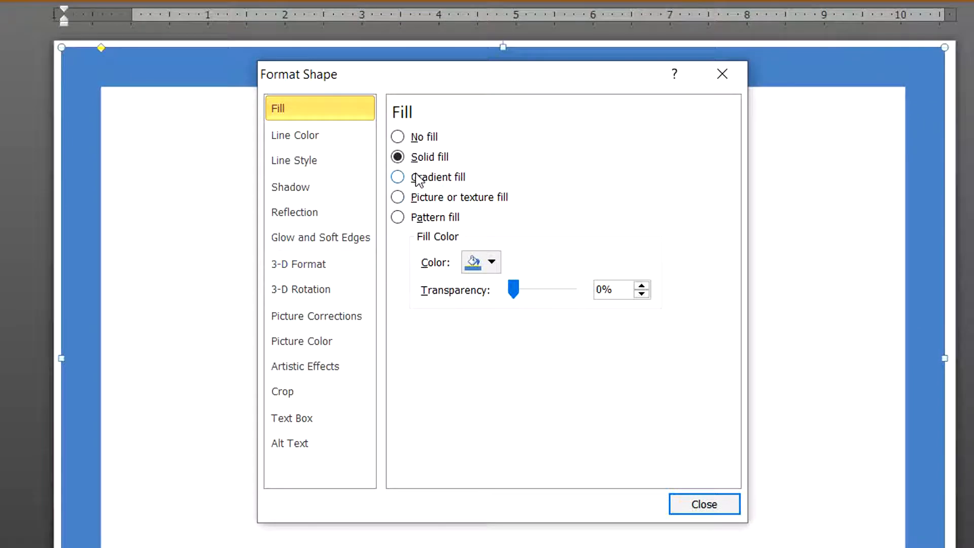
Try a gradient fill and the light blue water droplets texture on the frame
{"action": "left_click", "coordinate": [491, 261]}
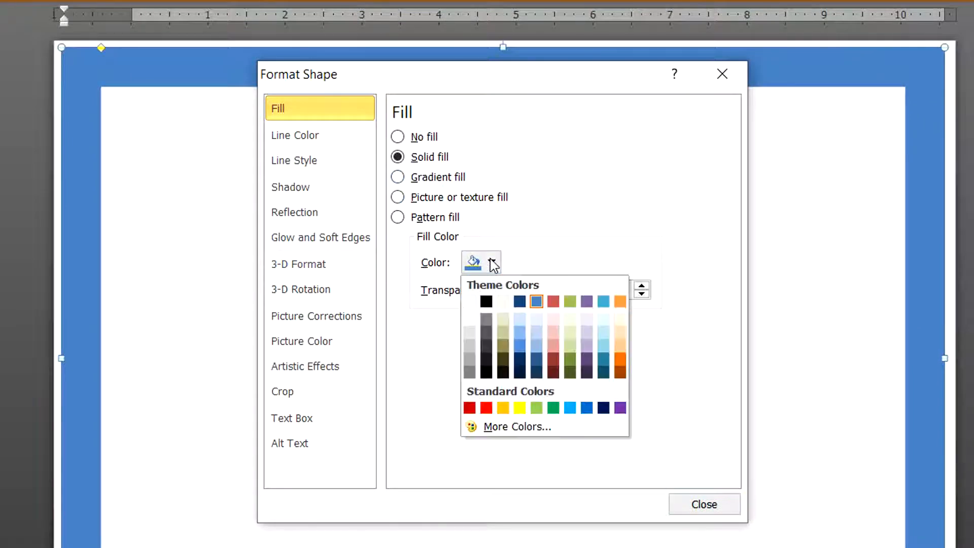
{"action": "left_click", "coordinate": [399, 178]}
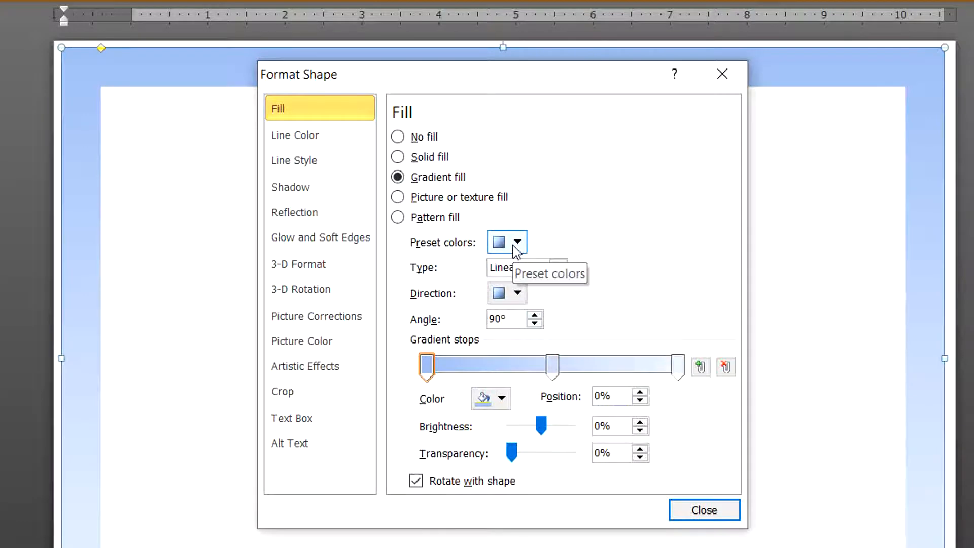
{"action": "left_click", "coordinate": [518, 292]}
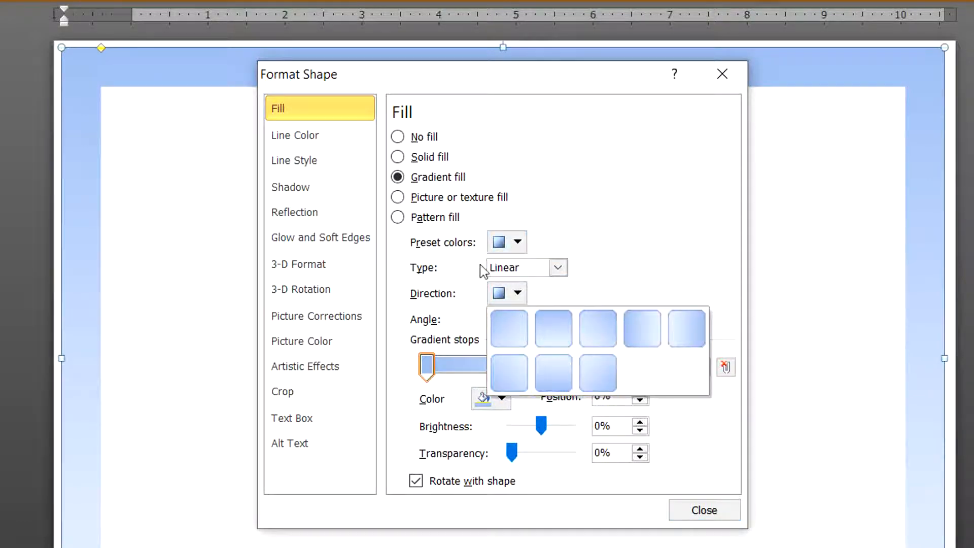
{"action": "left_click", "coordinate": [399, 198]}
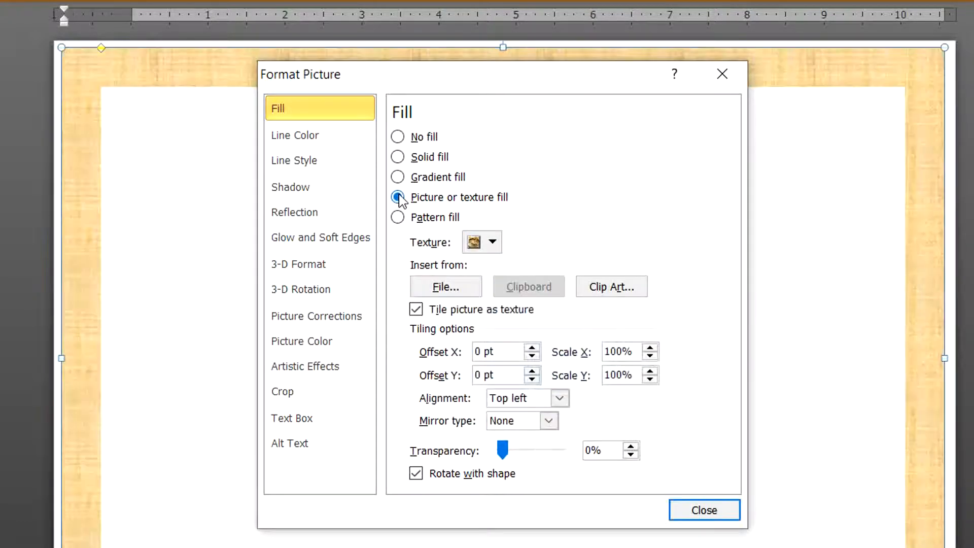
{"action": "left_click", "coordinate": [492, 243]}
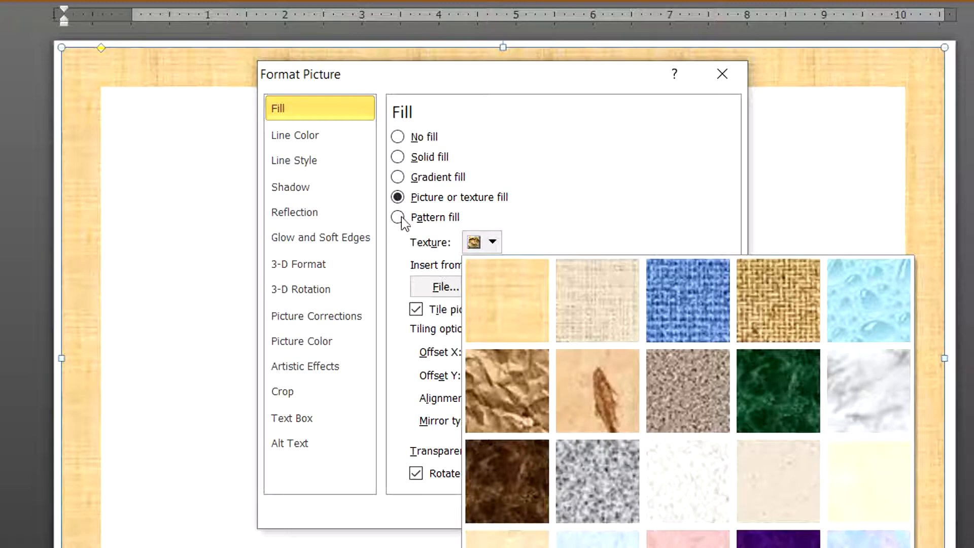
{"action": "left_click", "coordinate": [878, 292]}
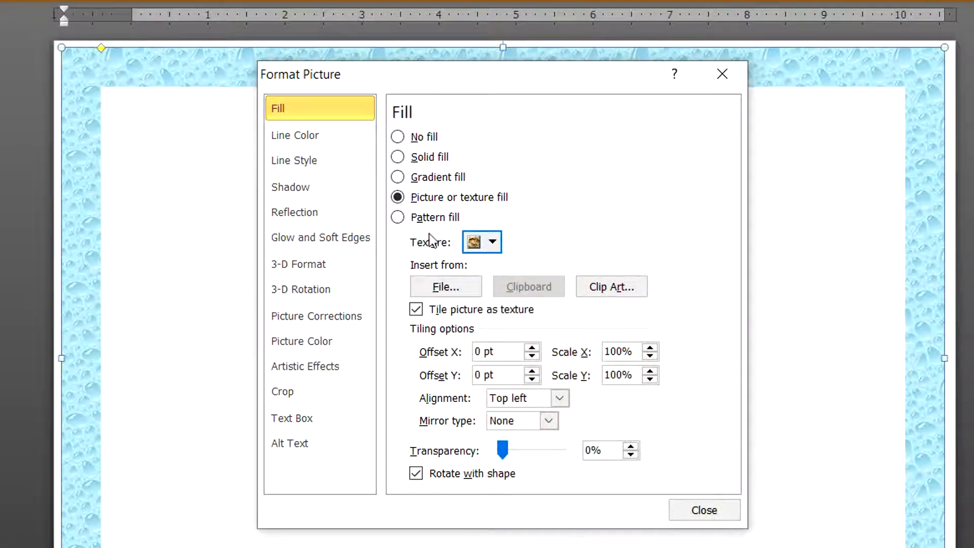
Fill the frame with a dark upward diagonal stripe pattern and close the formatting settings
{"action": "left_click", "coordinate": [401, 219]}
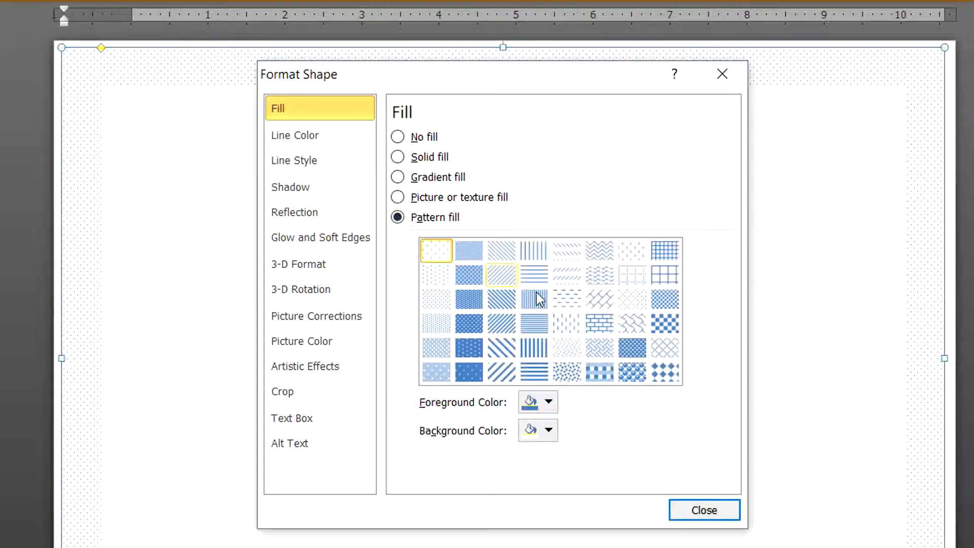
{"action": "left_click", "coordinate": [503, 328]}
{"action": "left_click", "coordinate": [704, 510]}
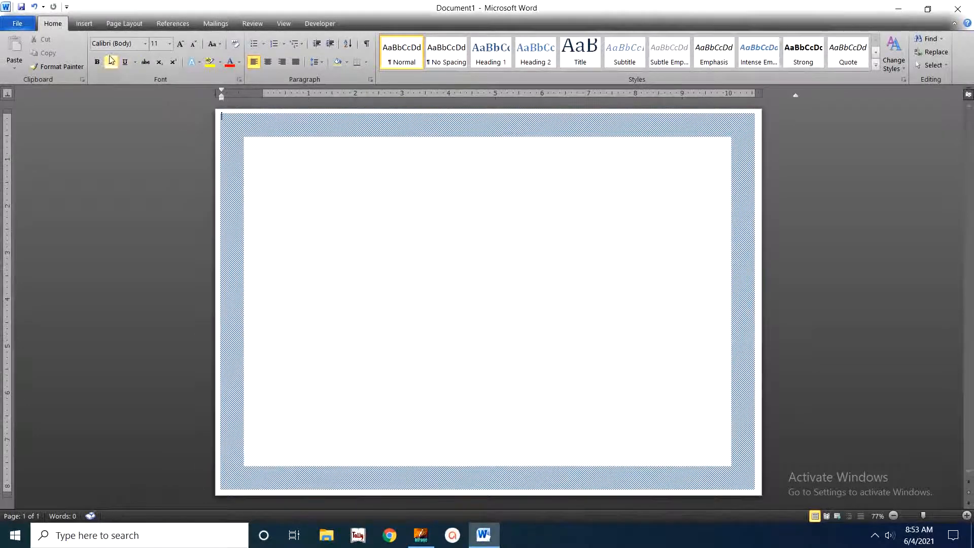
Draw a rectangle about 5.73" wide and 4.02" high over the frame's upper-left corner and remove its outline
{"action": "left_click", "coordinate": [84, 24]}
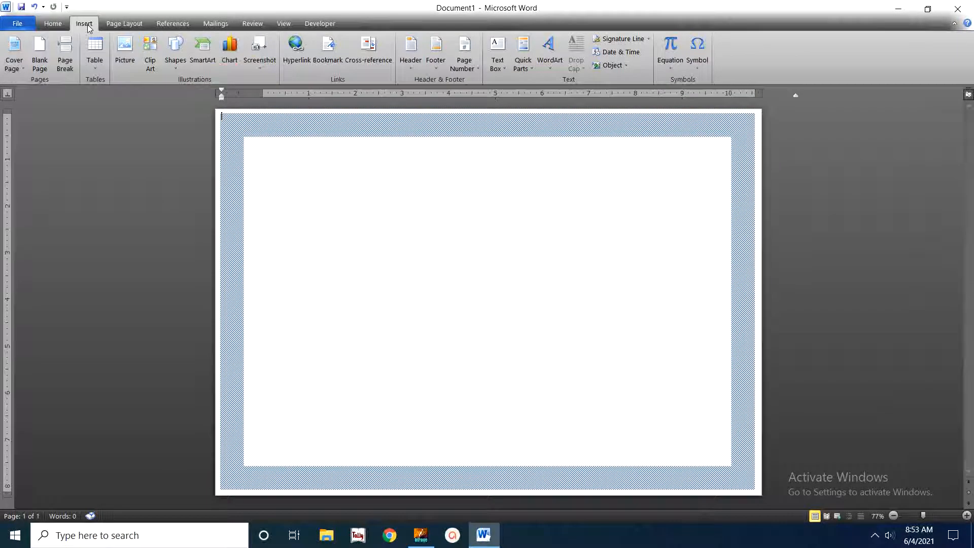
{"action": "left_click", "coordinate": [178, 58]}
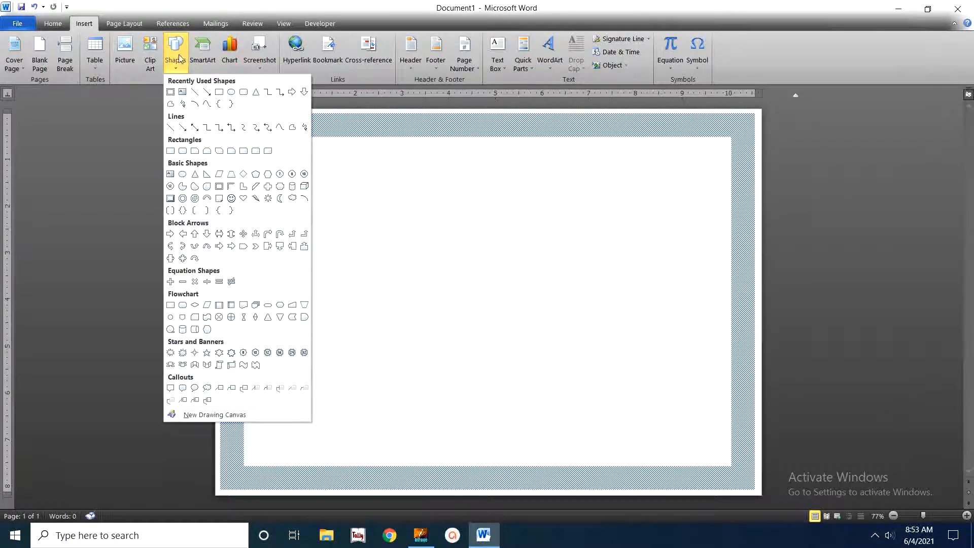
{"action": "left_click", "coordinate": [221, 94]}
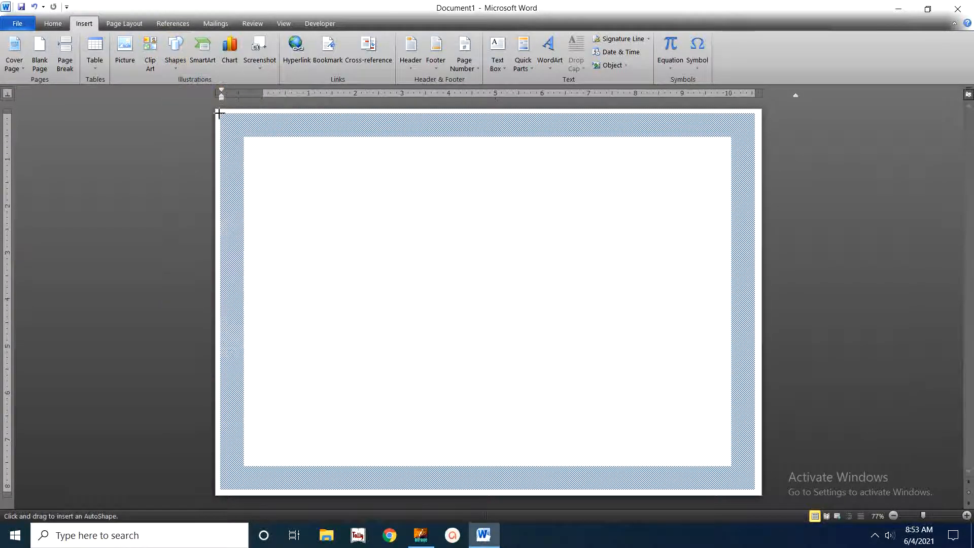
{"action": "mouse_move", "coordinate": [220, 114]}
{"action": "left_mouse_down"}
{"action": "mouse_move", "coordinate": [442, 246]}
{"action": "mouse_move", "coordinate": [488, 301]}
{"action": "left_mouse_up"}
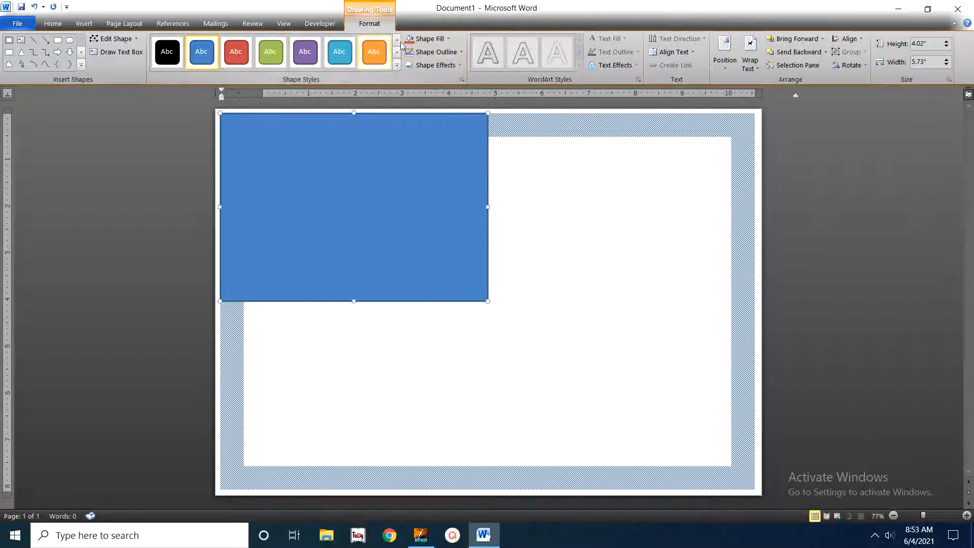
{"action": "left_click", "coordinate": [436, 53]}
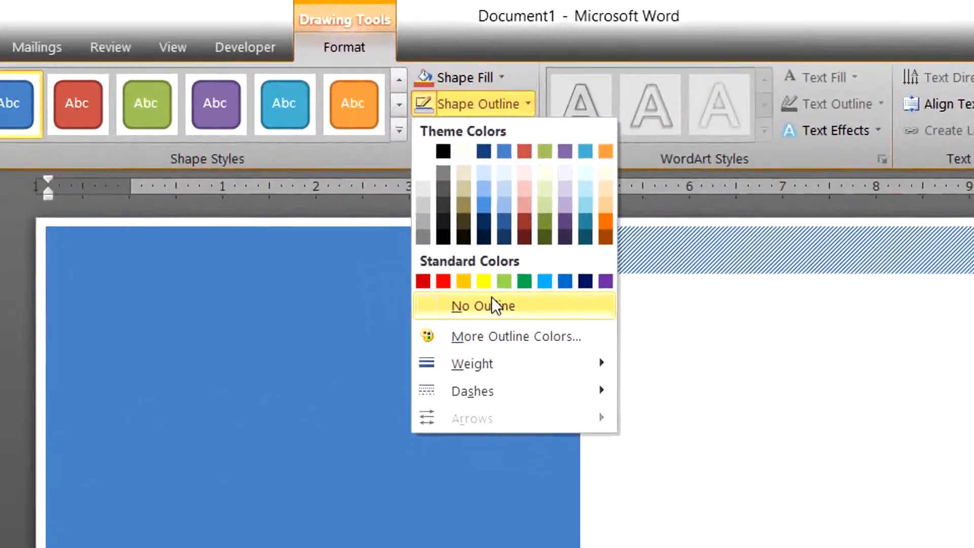
{"action": "left_click", "coordinate": [441, 157]}
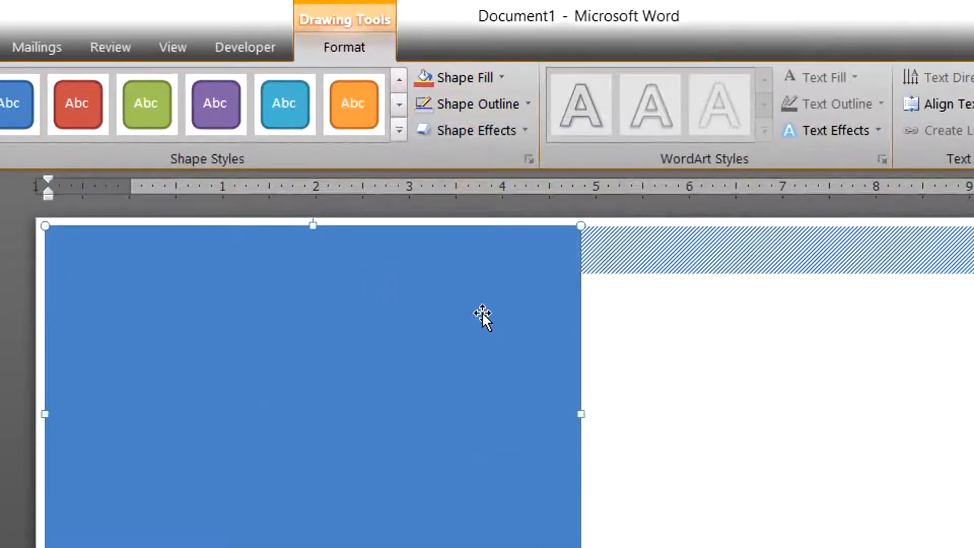
Edit the corner rectangle's points: add one where each side meets the frame's inner edge and delete the lower-right corner point
{"action": "left_click", "coordinate": [636, 388]}
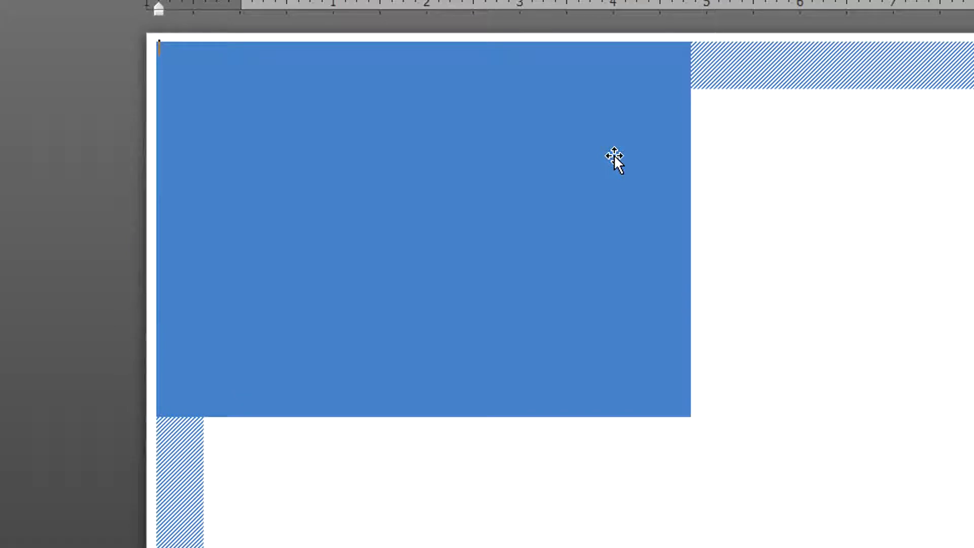
{"action": "left_click", "coordinate": [614, 154]}
{"action": "right_click", "coordinate": [615, 155]}
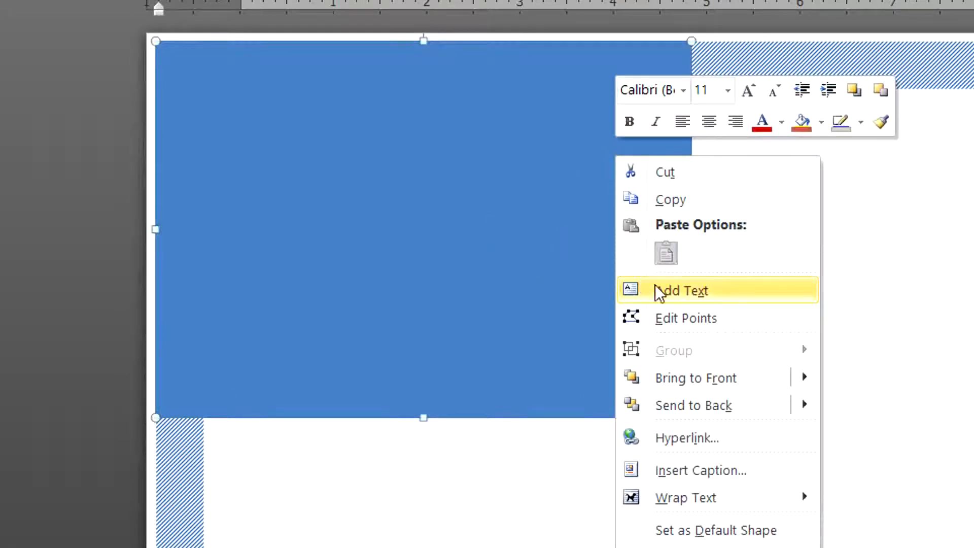
{"action": "left_click", "coordinate": [665, 320]}
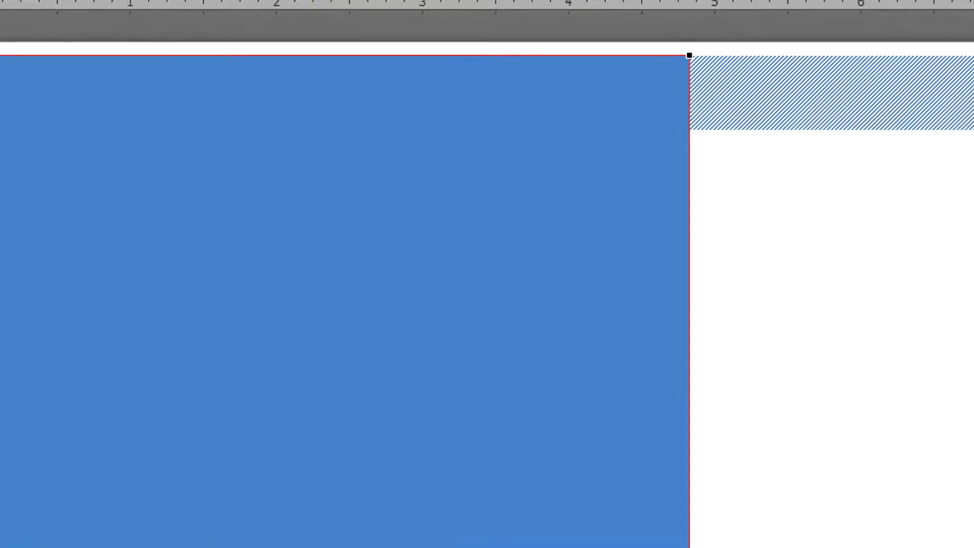
{"action": "left_click", "coordinate": [689, 129]}
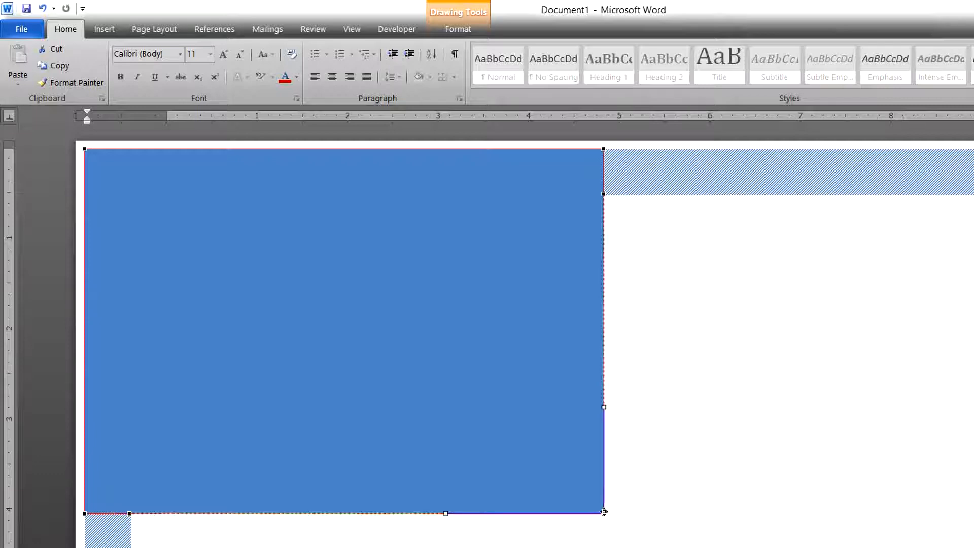
{"action": "right_click", "coordinate": [603, 512]}
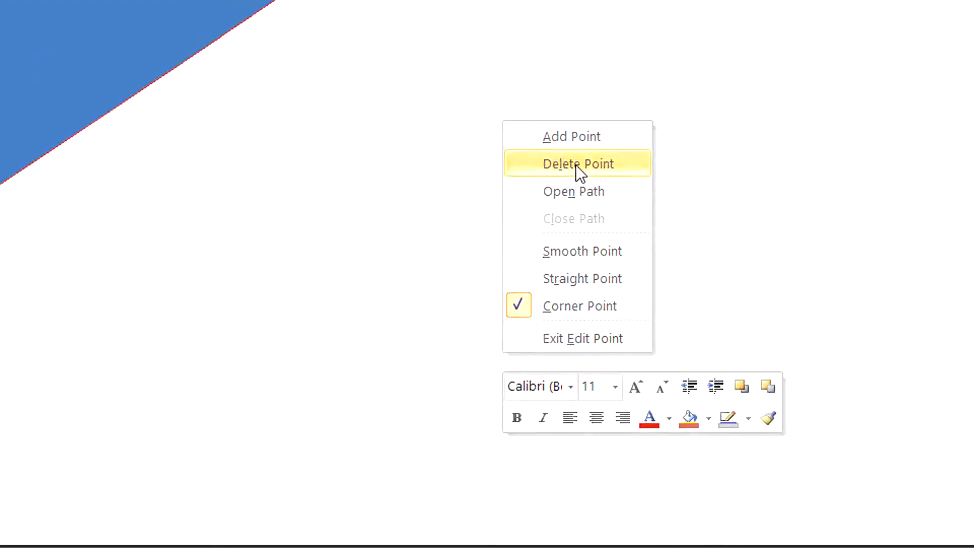
{"action": "left_click", "coordinate": [576, 165]}
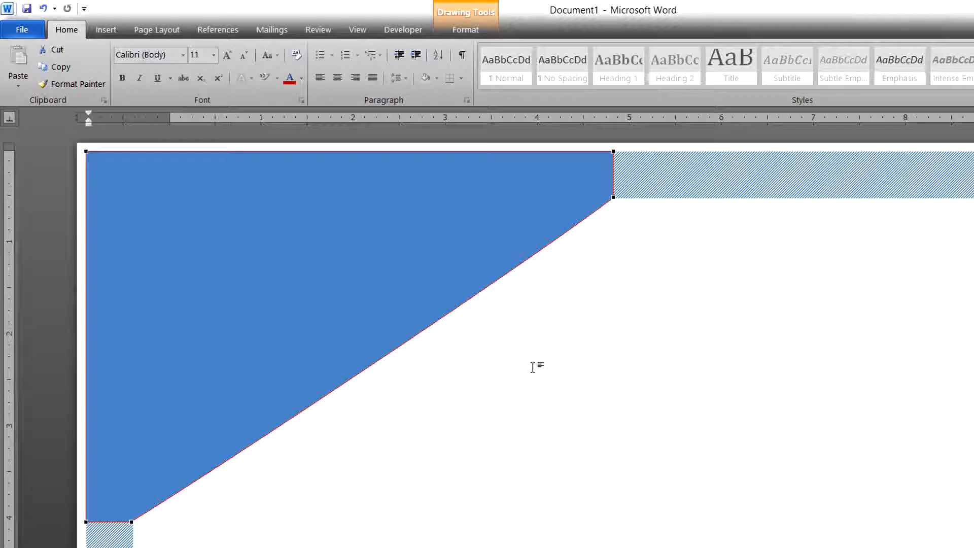
Curve the shape's diagonal edge by extending its upper-end point handle horizontally along the inner edge of the top frame border
{"action": "left_click", "coordinate": [614, 197]}
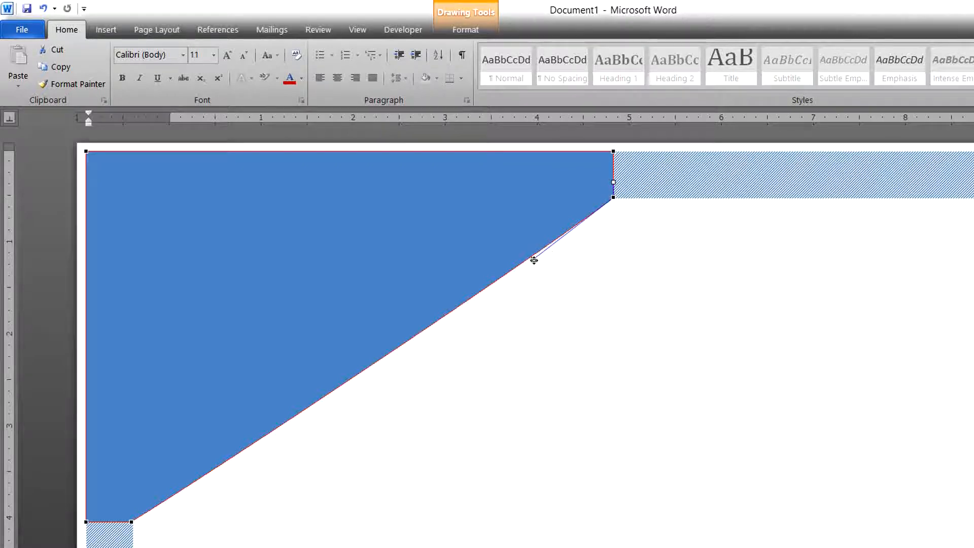
{"action": "left_click_drag", "start_coordinate": [534, 259], "coordinate": [125, 205]}
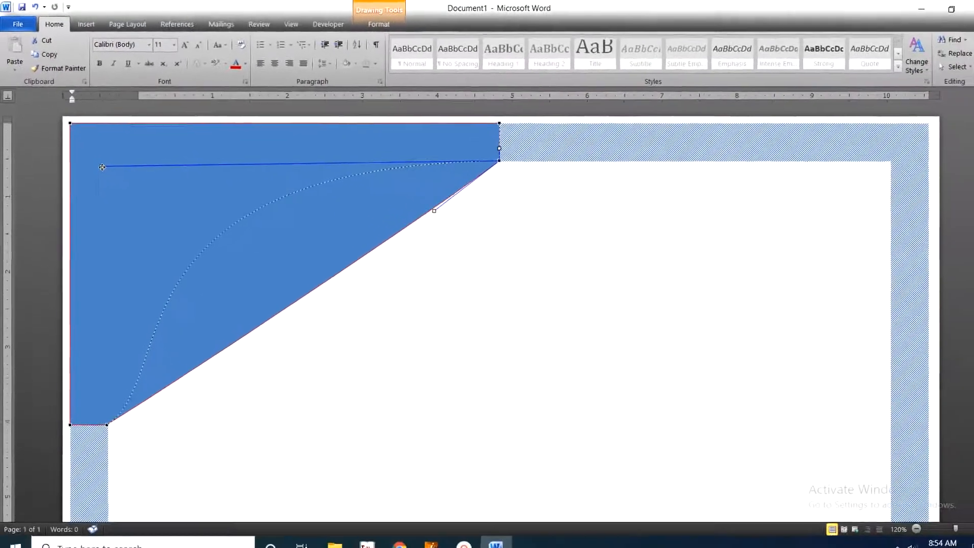
{"action": "left_click_drag", "start_coordinate": [102, 167], "coordinate": [101, 156]}
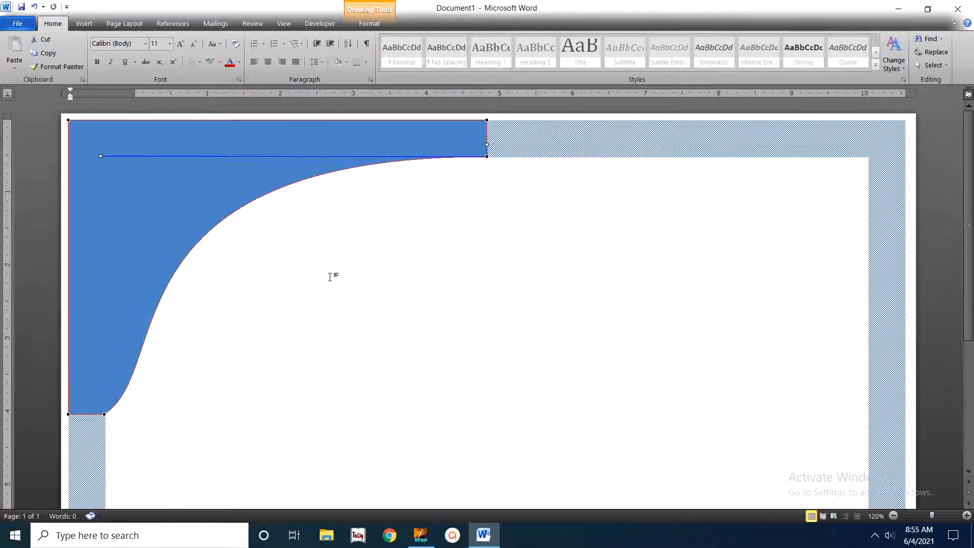
{"action": "left_click", "coordinate": [330, 277]}
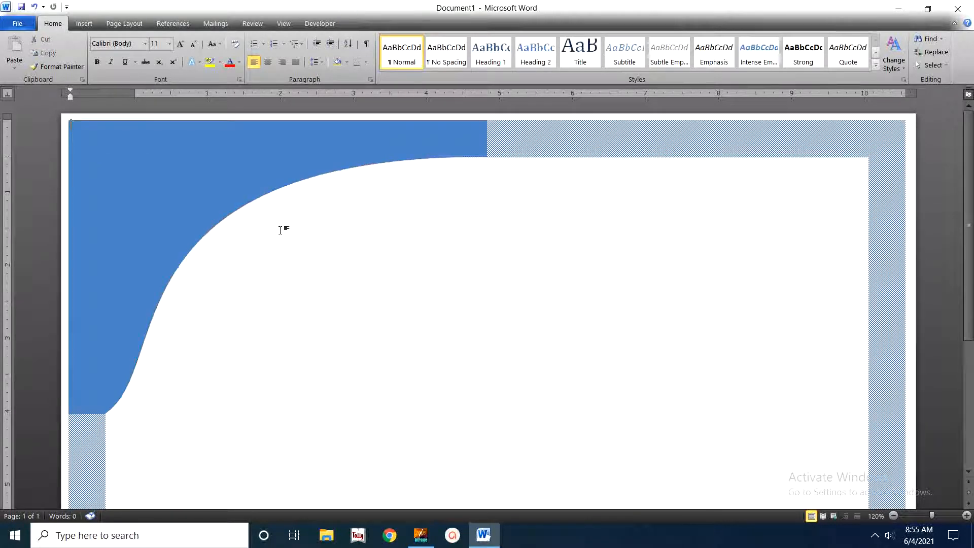
Round the lower end of the curve by extending its edit point handle vertically along the inner edge of the left frame border
{"action": "left_click", "coordinate": [135, 222]}
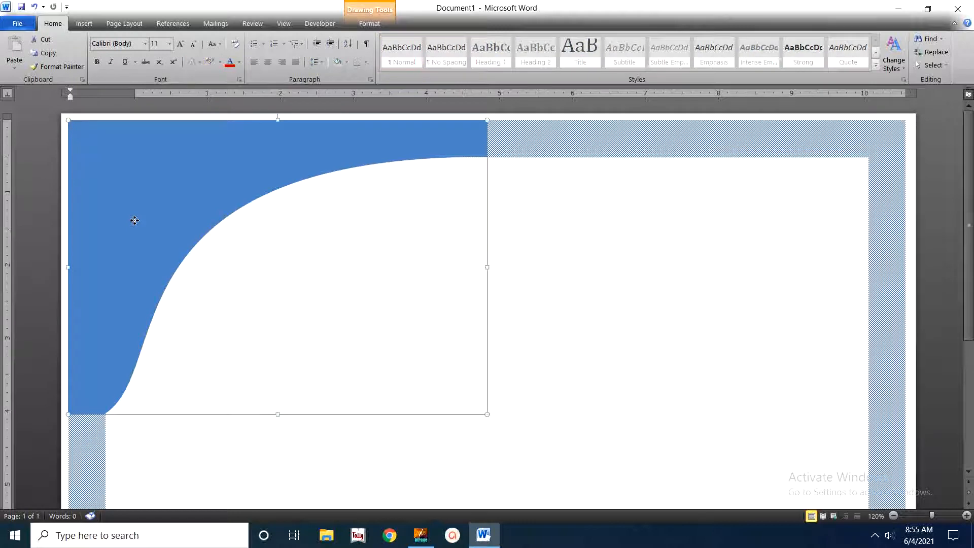
{"action": "right_click", "coordinate": [106, 414]}
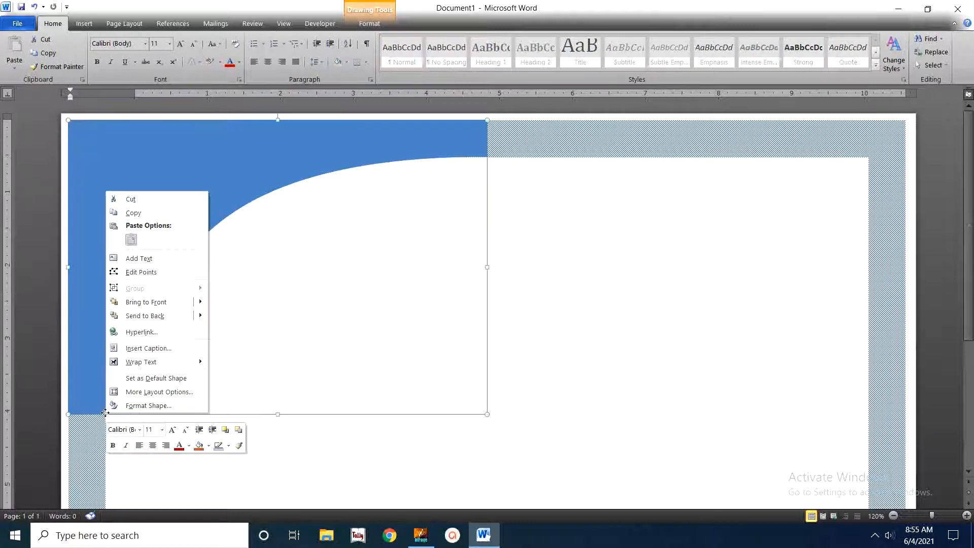
{"action": "left_click", "coordinate": [167, 274]}
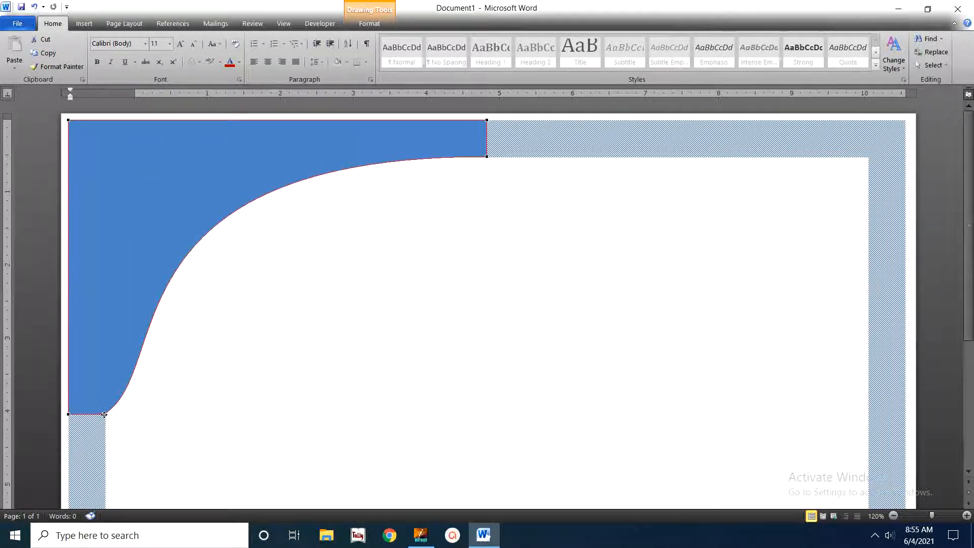
{"action": "left_click", "coordinate": [104, 415]}
{"action": "scroll", "coordinate": [228, 398], "scroll_direction": "down", "scroll_amount": 5}
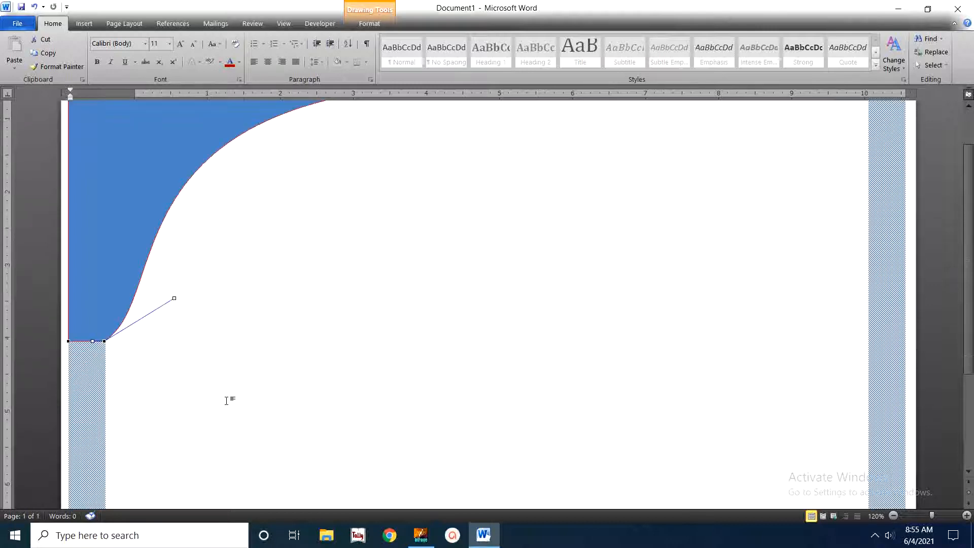
{"action": "scroll", "coordinate": [193, 330], "scroll_direction": "up", "scroll_amount": 5}
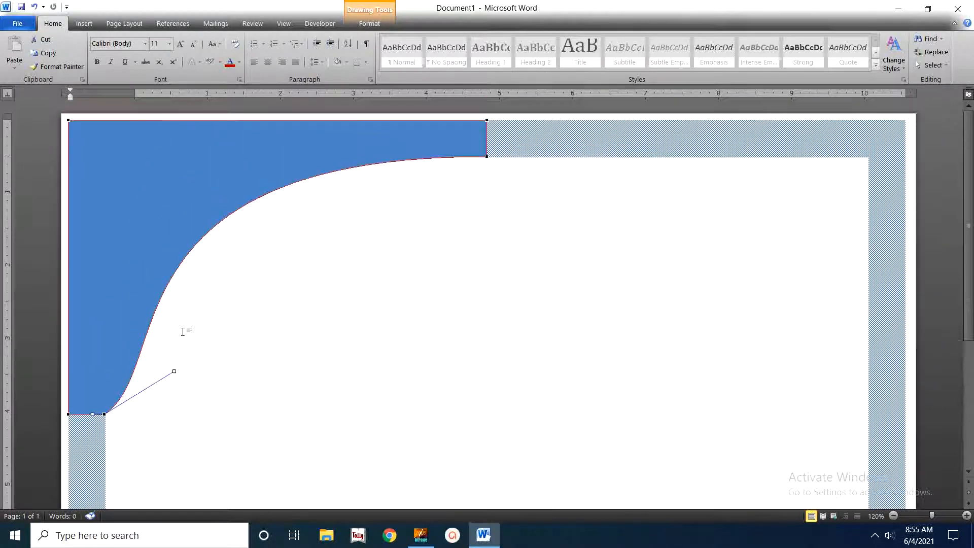
{"action": "scroll", "coordinate": [186, 337], "scroll_direction": "down", "scroll_amount": 1}
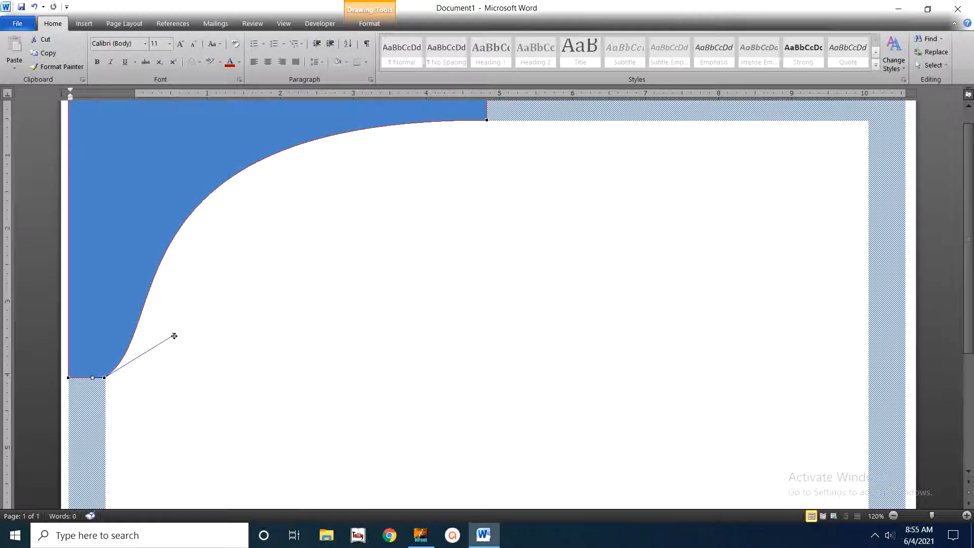
{"action": "mouse_move", "coordinate": [174, 335]}
{"action": "left_mouse_down"}
{"action": "mouse_move", "coordinate": [143, 179]}
{"action": "mouse_move", "coordinate": [104, 165]}
{"action": "left_mouse_up"}
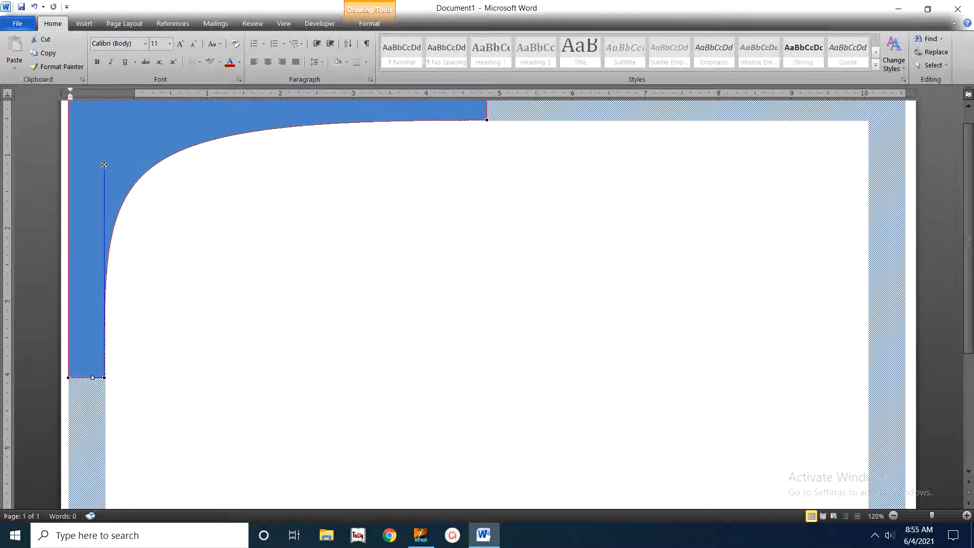
{"action": "left_click", "coordinate": [293, 273]}
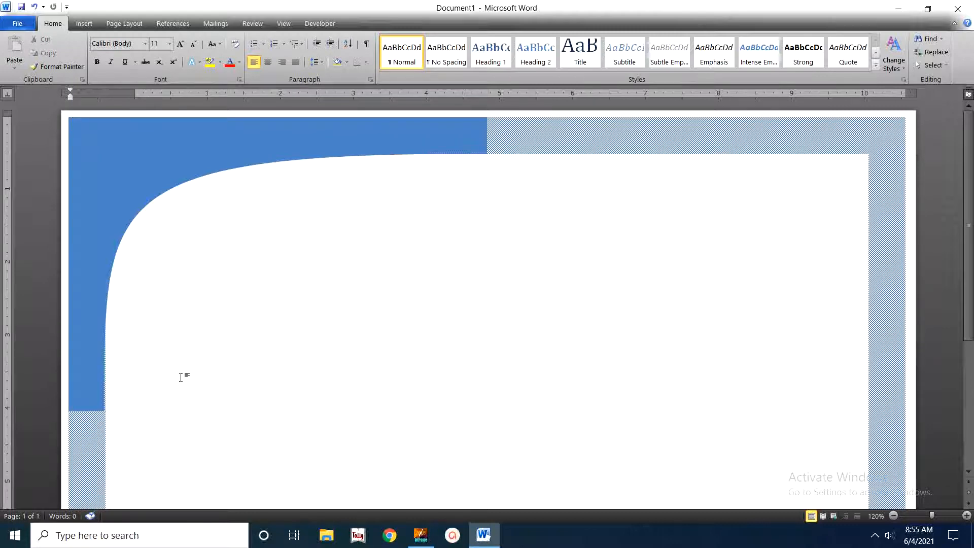
Try a fine nudge of the curved corner shape to the right
{"action": "left_click", "coordinate": [95, 374]}
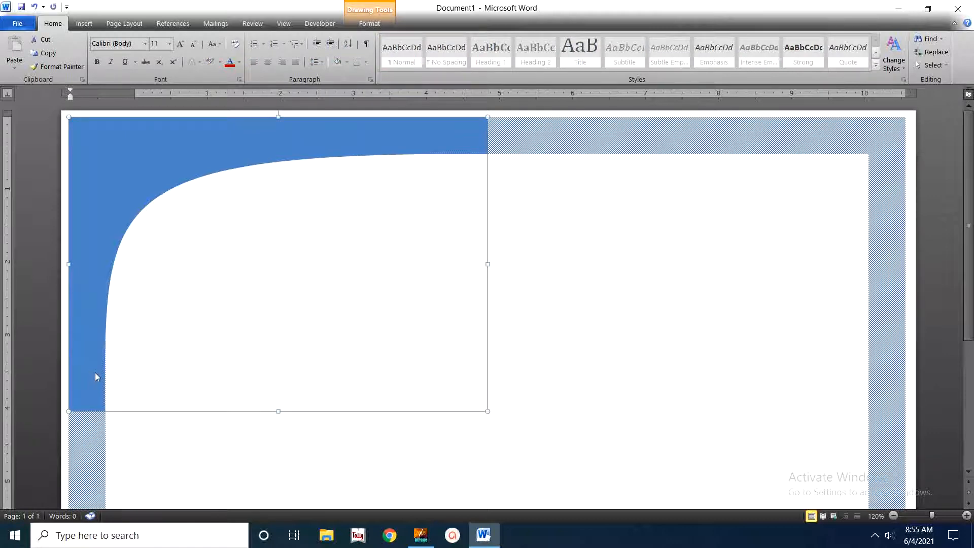
{"action": "key", "text": "ctrl+Right"}
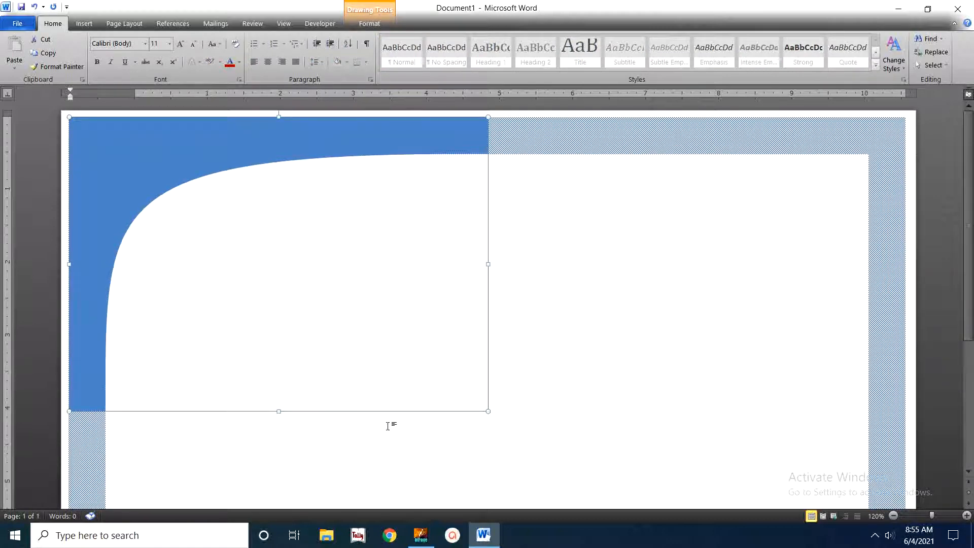
{"action": "left_click", "coordinate": [539, 407]}
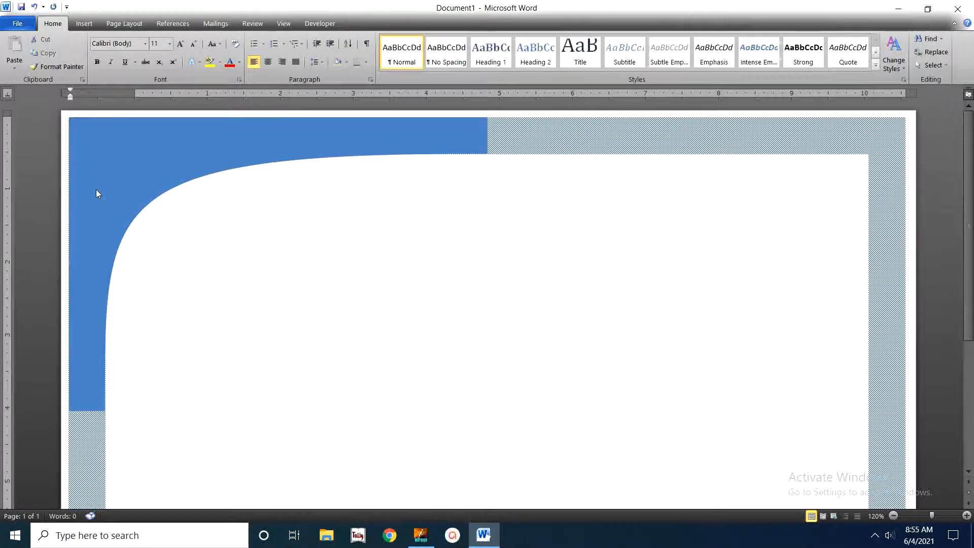
Fill the curved corner shape with a custom dark red, RGB 177, 3, 3
{"action": "left_click", "coordinate": [130, 168]}
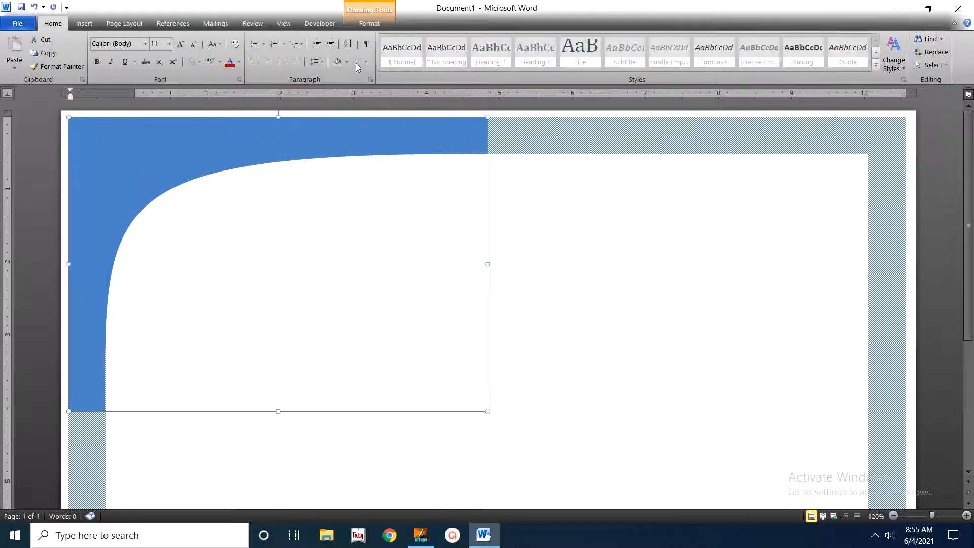
{"action": "left_click", "coordinate": [370, 24]}
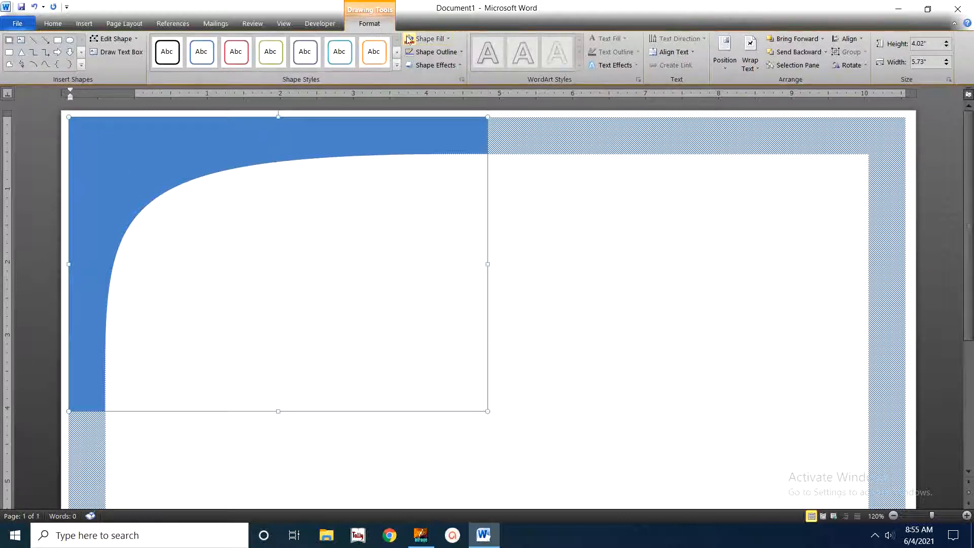
{"action": "left_click", "coordinate": [426, 39]}
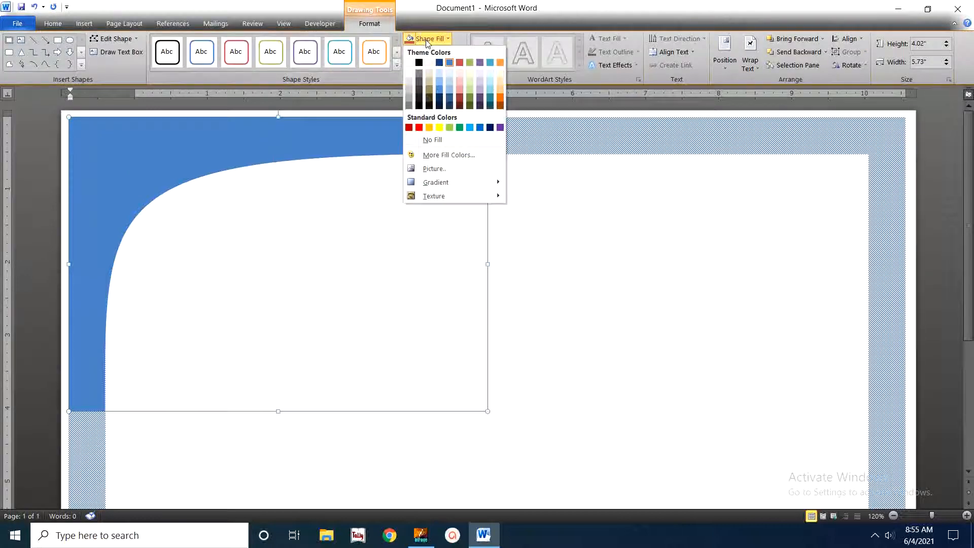
{"action": "left_click", "coordinate": [464, 155]}
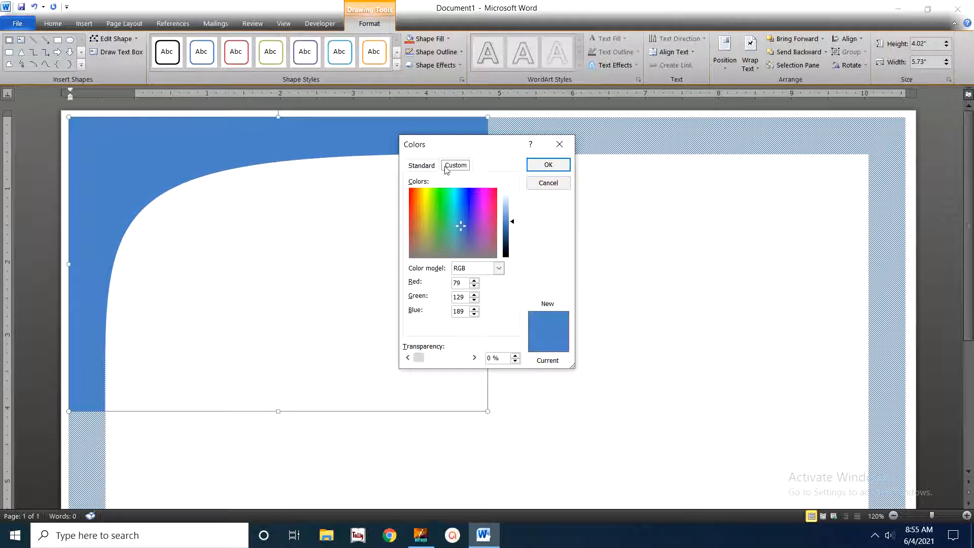
{"action": "left_click", "coordinate": [493, 191]}
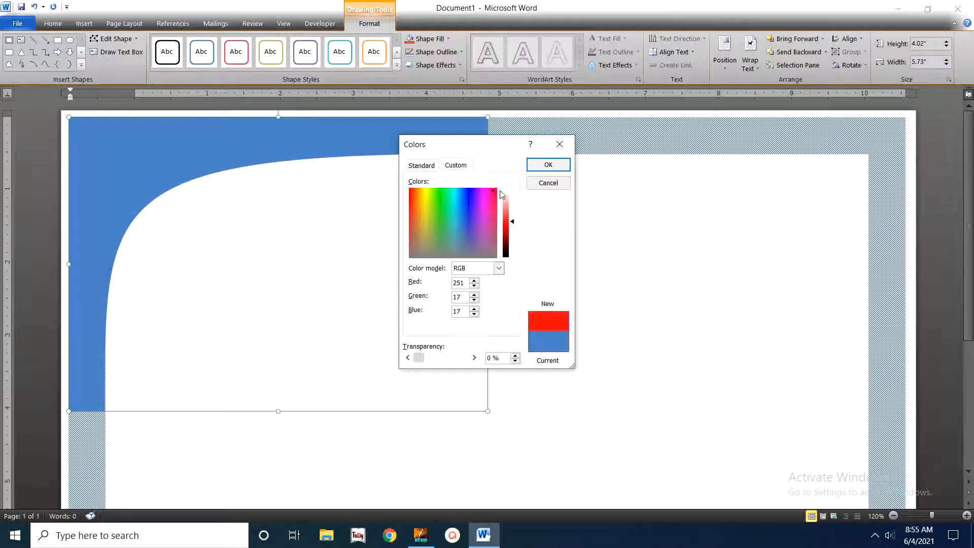
{"action": "left_click_drag", "start_coordinate": [513, 222], "coordinate": [514, 236]}
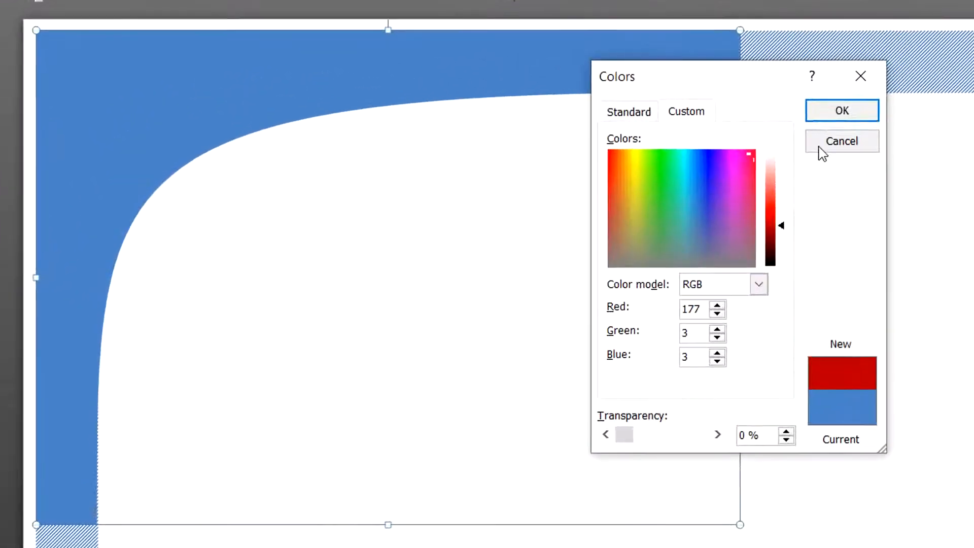
{"action": "left_click", "coordinate": [537, 168]}
{"action": "left_click", "coordinate": [841, 111]}
{"action": "left_click", "coordinate": [833, 241]}
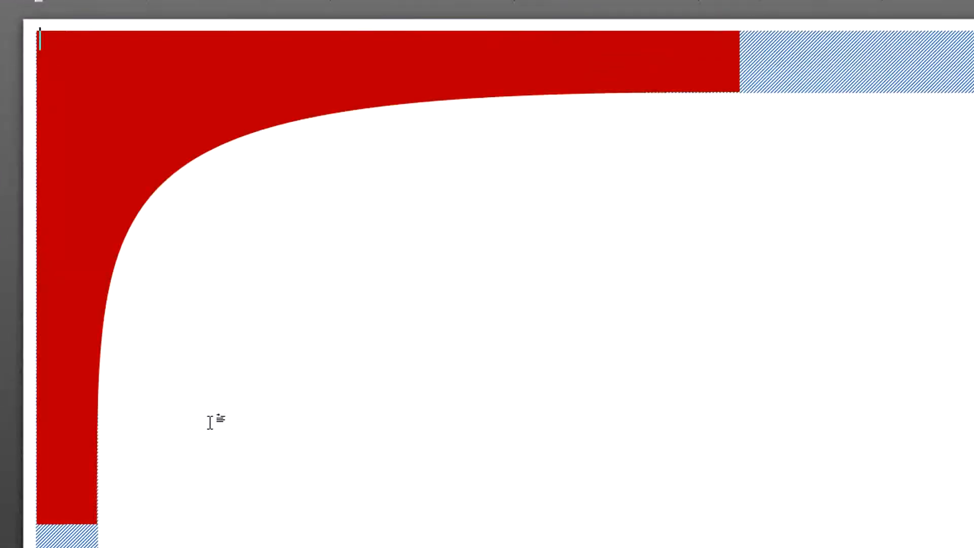
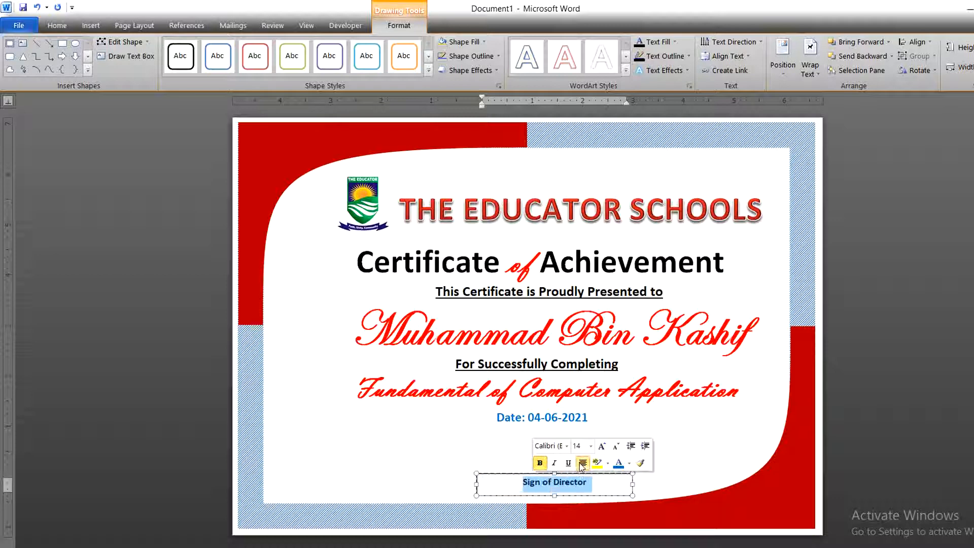
Increase the "Sign of Director" text to size 16 and move its text box slightly upward
{"action": "left_click", "coordinate": [603, 448]}
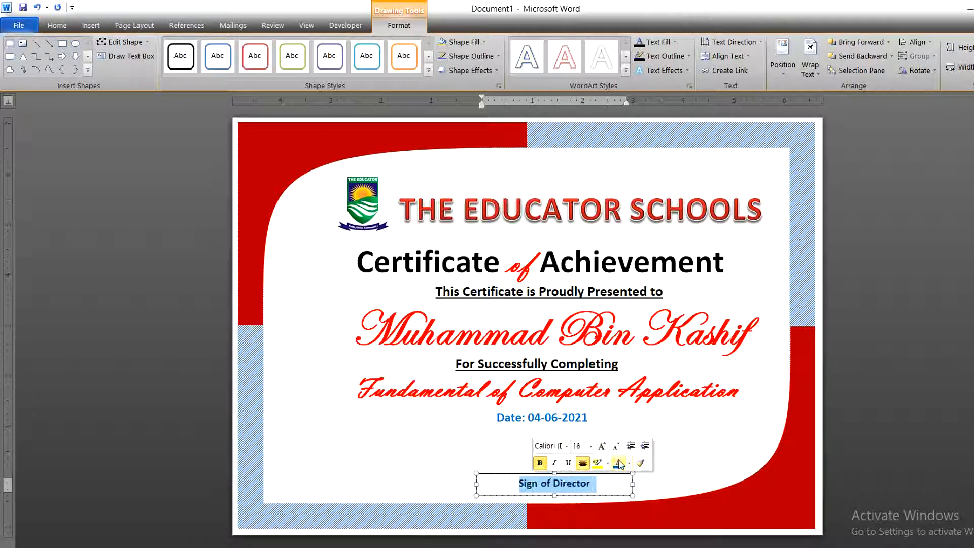
{"action": "left_click", "coordinate": [657, 474]}
{"action": "left_click", "coordinate": [585, 475]}
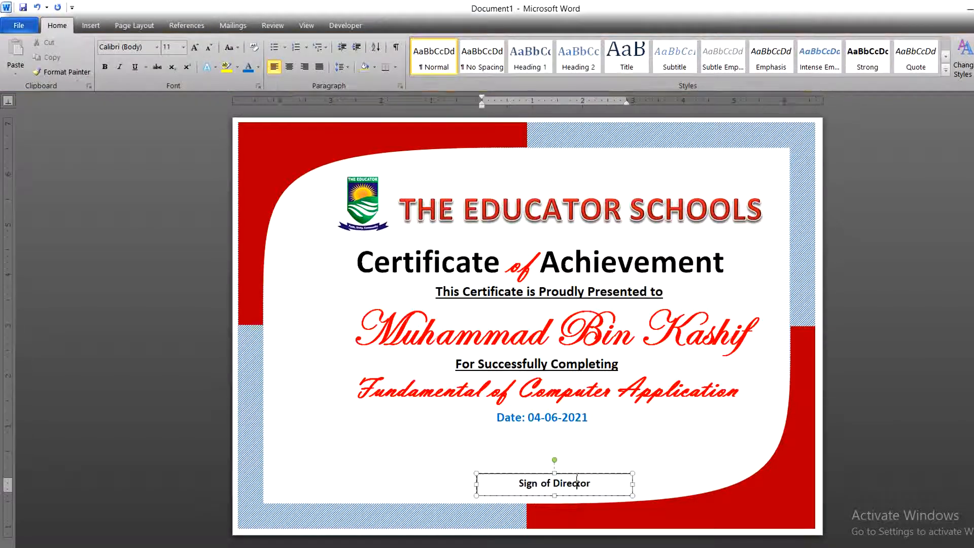
{"action": "left_click_drag", "start_coordinate": [575, 467], "coordinate": [575, 466]}
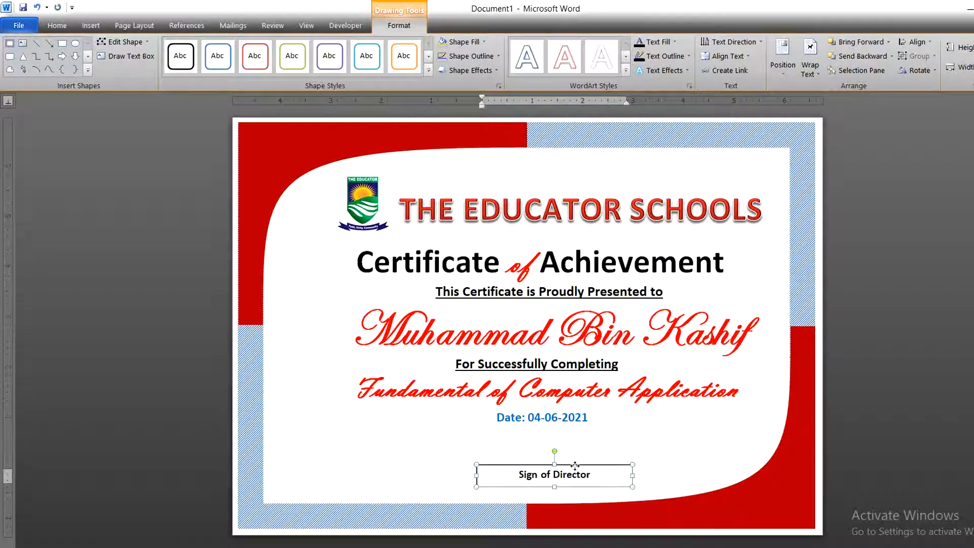
Remove the outline and fill of the "Sign of Director" text box
{"action": "left_click", "coordinate": [471, 56]}
{"action": "left_click", "coordinate": [474, 188]}
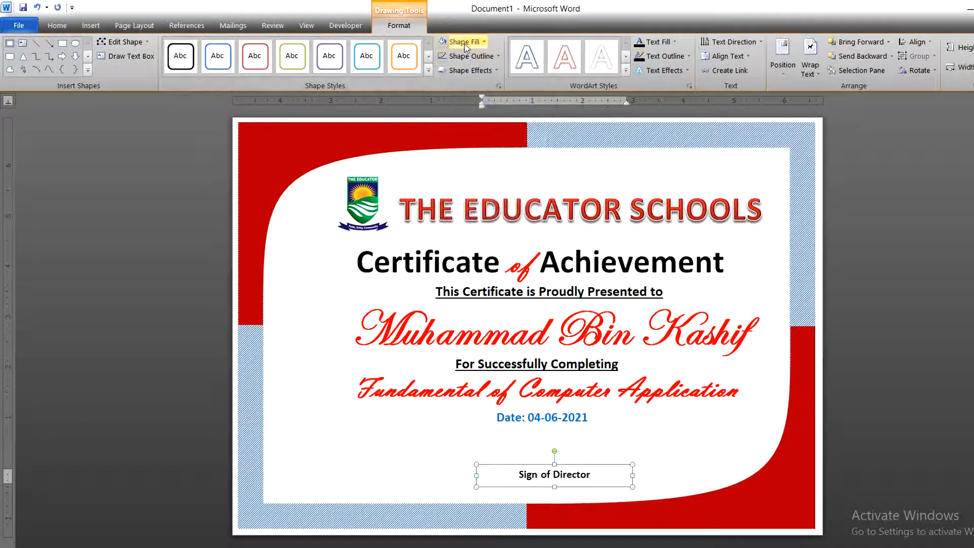
{"action": "left_click", "coordinate": [465, 42]}
{"action": "left_click", "coordinate": [604, 355]}
{"action": "left_click", "coordinate": [678, 458]}
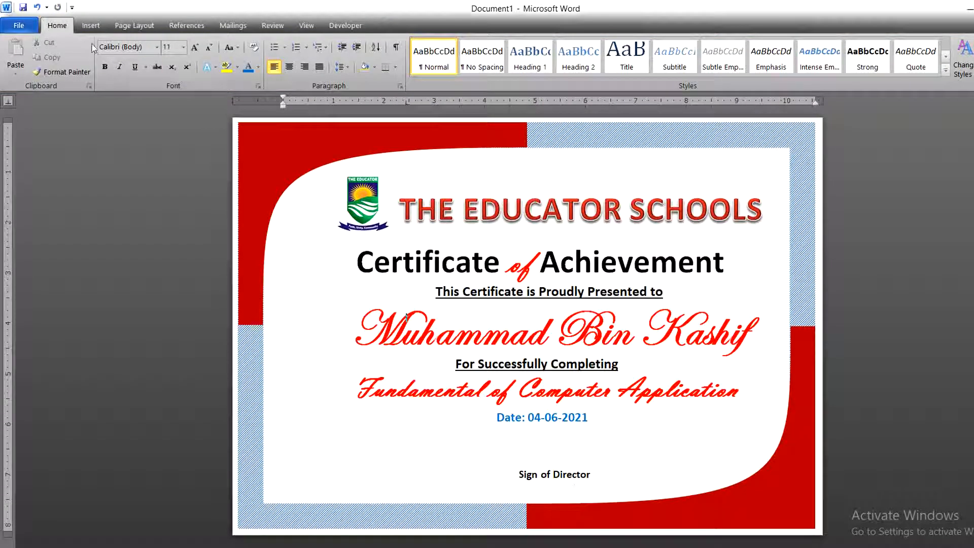
Draw a straight horizontal signature line about 3.75 inches long just above the "Sign of Director" text
{"action": "left_click", "coordinate": [88, 29]}
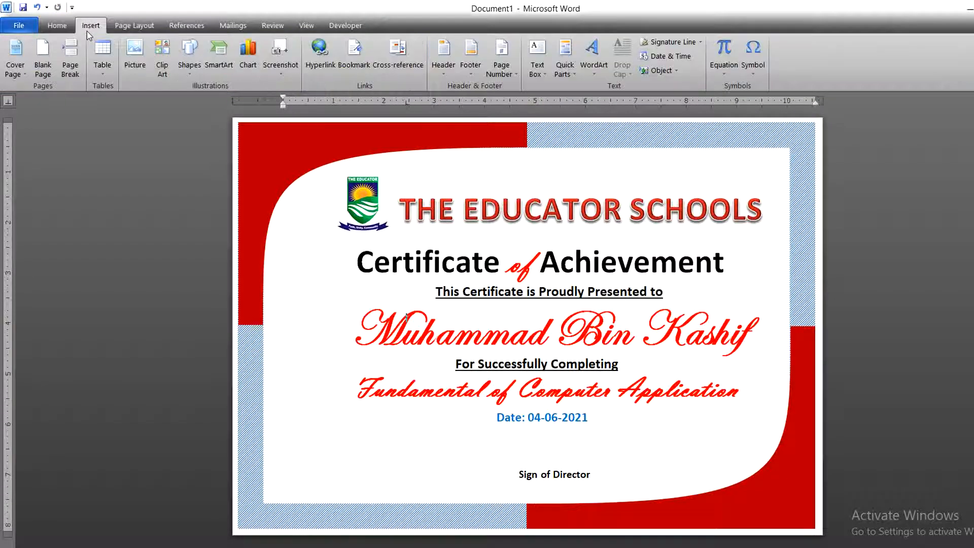
{"action": "left_click", "coordinate": [184, 60]}
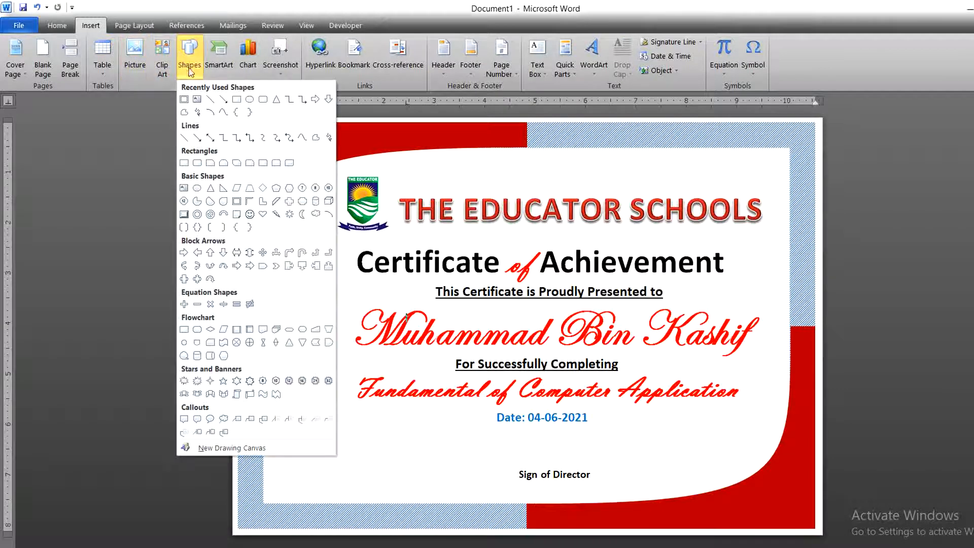
{"action": "left_click", "coordinate": [210, 101]}
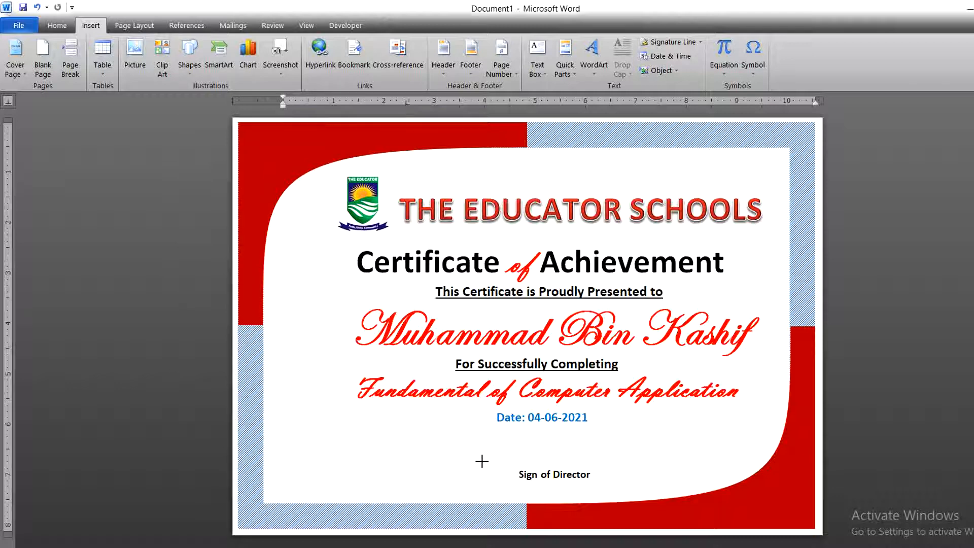
{"action": "left_click_drag", "start_coordinate": [482, 461], "coordinate": [656, 461]}
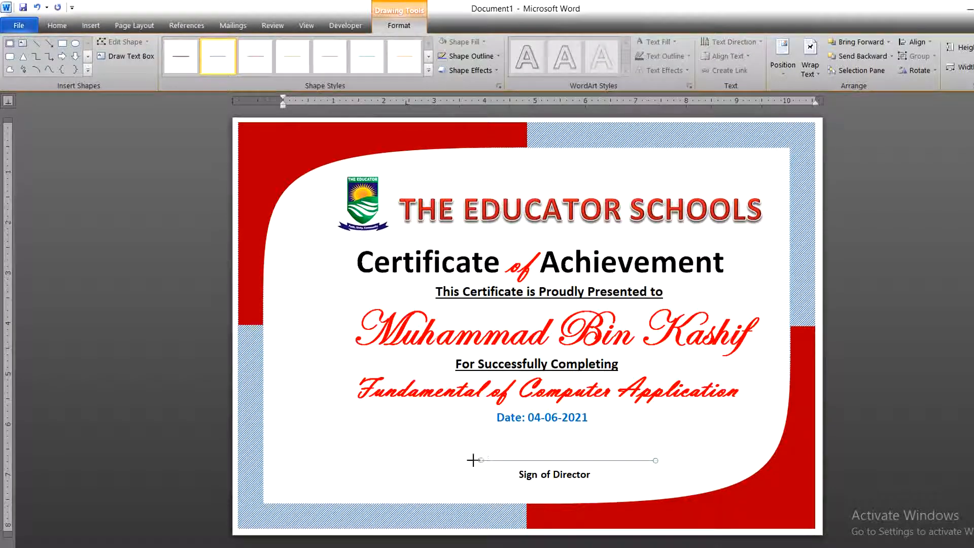
{"action": "left_click_drag", "start_coordinate": [473, 460], "coordinate": [466, 460]}
Make the signature line black with a weight of 1½ pt, then deselect it
{"action": "left_click", "coordinate": [492, 59]}
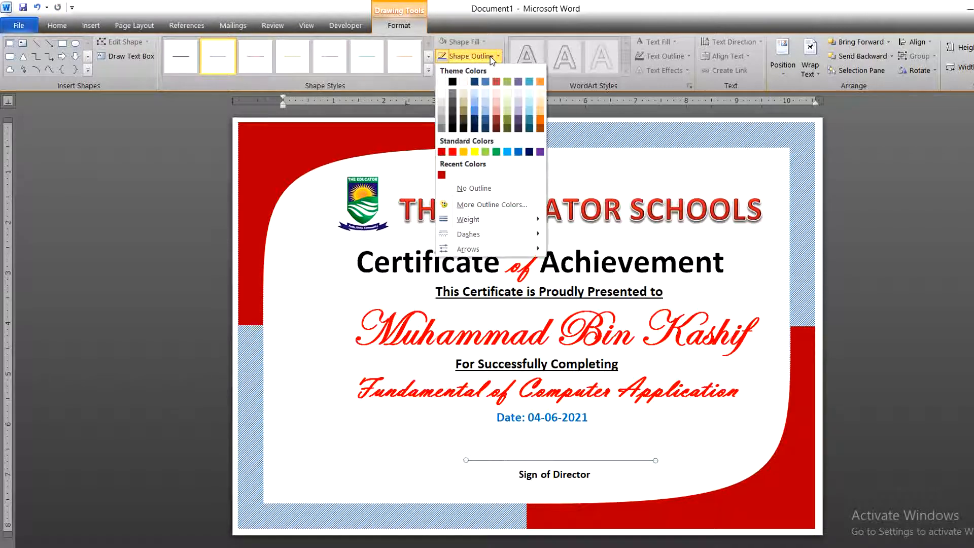
{"action": "left_click", "coordinate": [452, 82]}
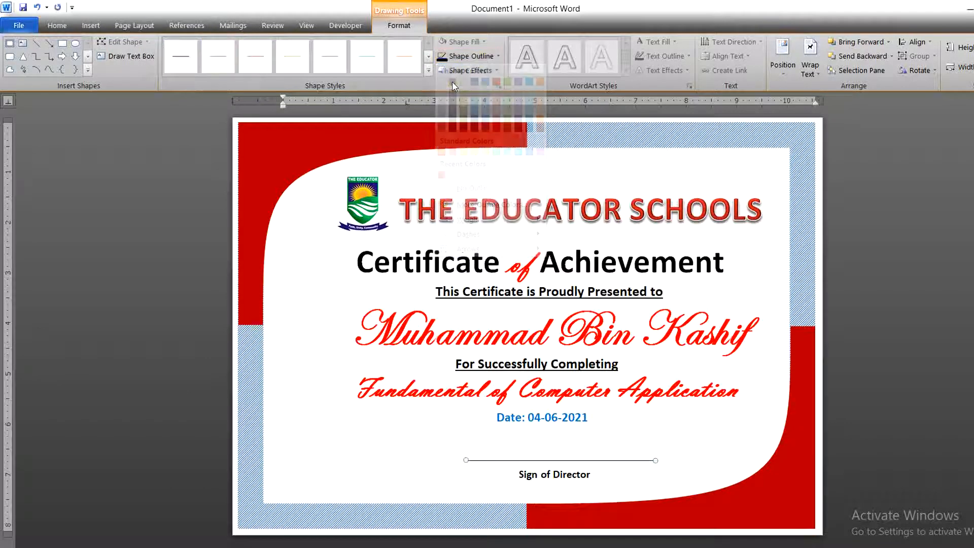
{"action": "left_click", "coordinate": [475, 57]}
{"action": "mouse_move", "coordinate": [496, 219]}
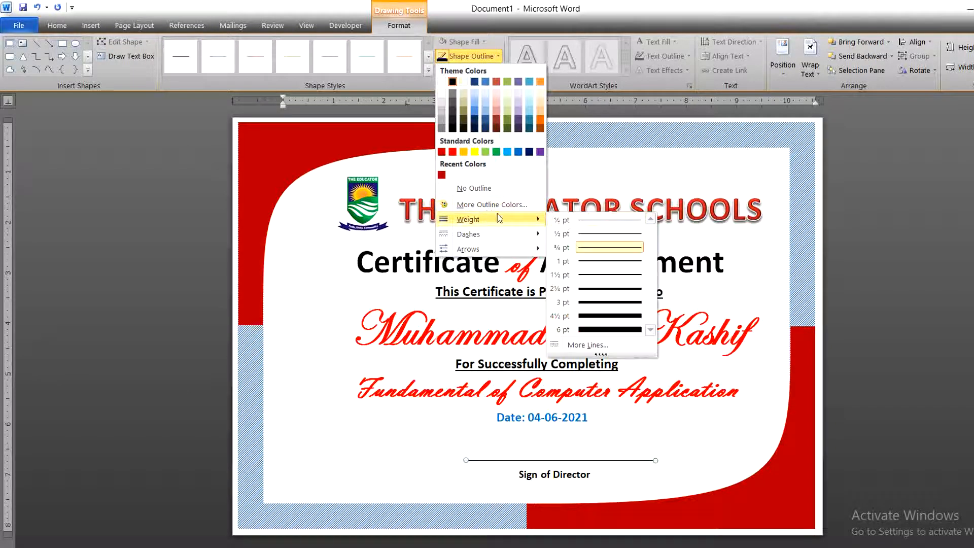
{"action": "left_click", "coordinate": [599, 275]}
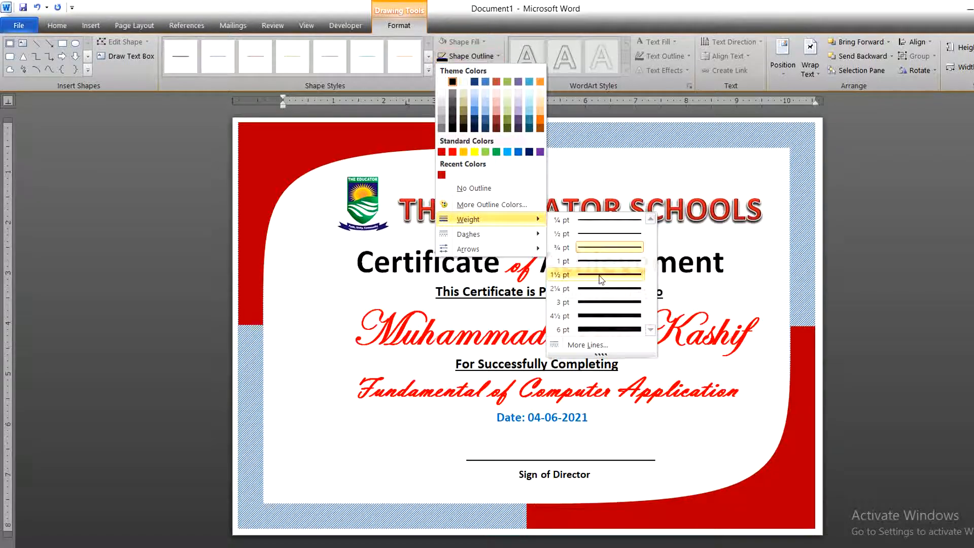
{"action": "left_click", "coordinate": [616, 482]}
{"action": "left_click", "coordinate": [599, 448]}
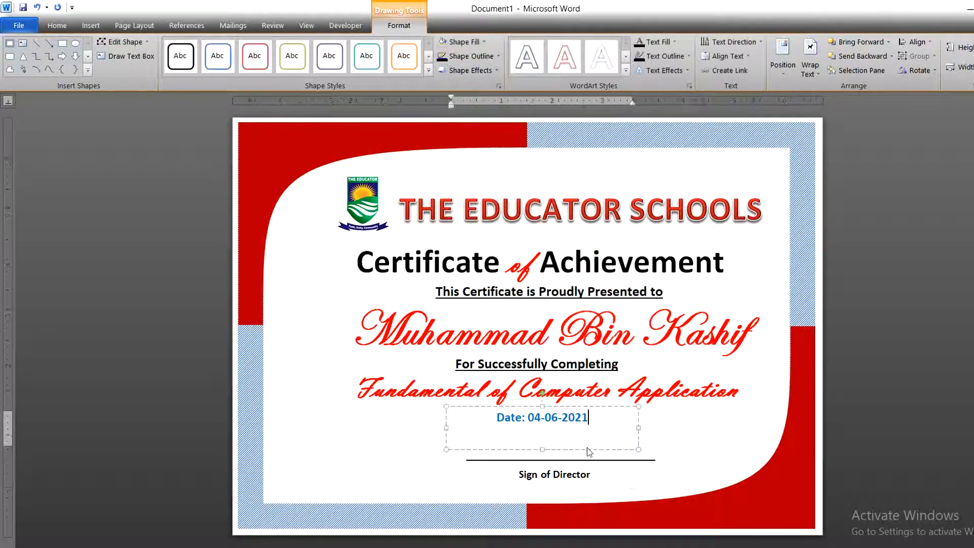
{"action": "left_click", "coordinate": [748, 437]}
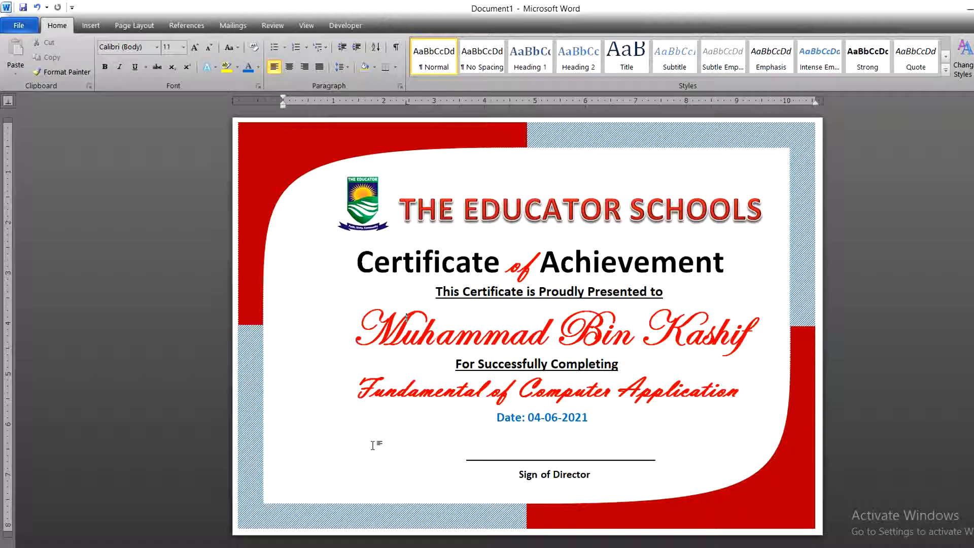
Draw a 24-point star about 0.9 inches wide in the blank area near the certificate's lower-left border and shift it slightly right
{"action": "left_click", "coordinate": [92, 30]}
{"action": "left_click", "coordinate": [187, 61]}
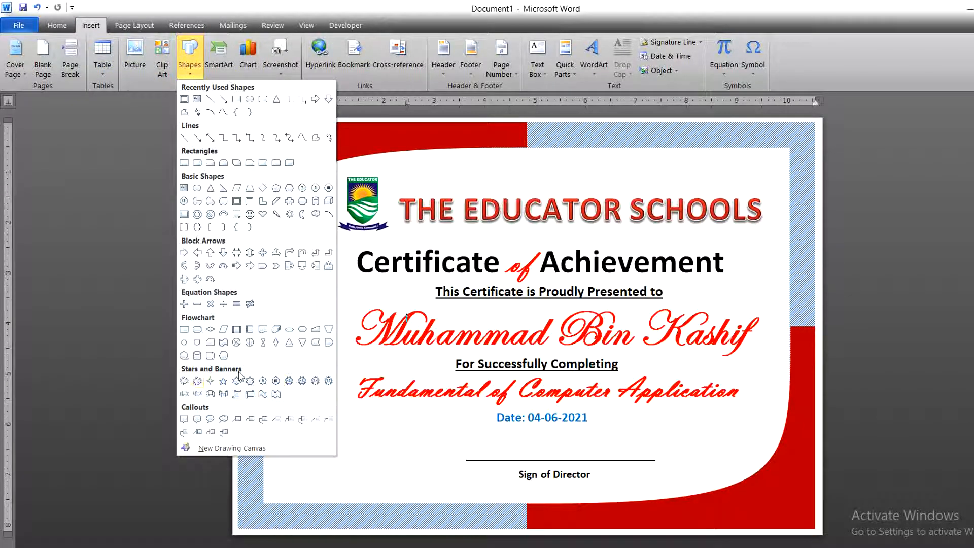
{"action": "left_click", "coordinate": [312, 383]}
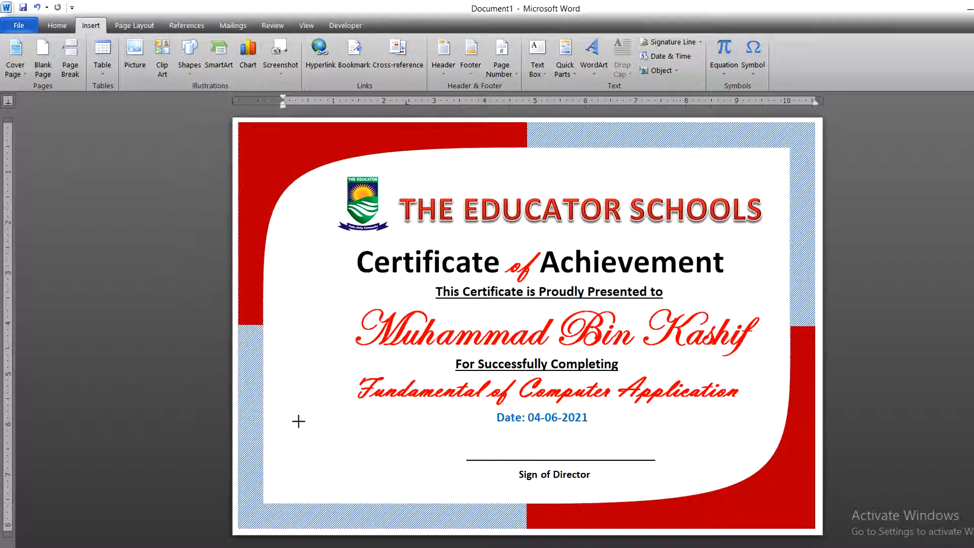
{"action": "left_click_drag", "start_coordinate": [299, 421], "coordinate": [321, 443]}
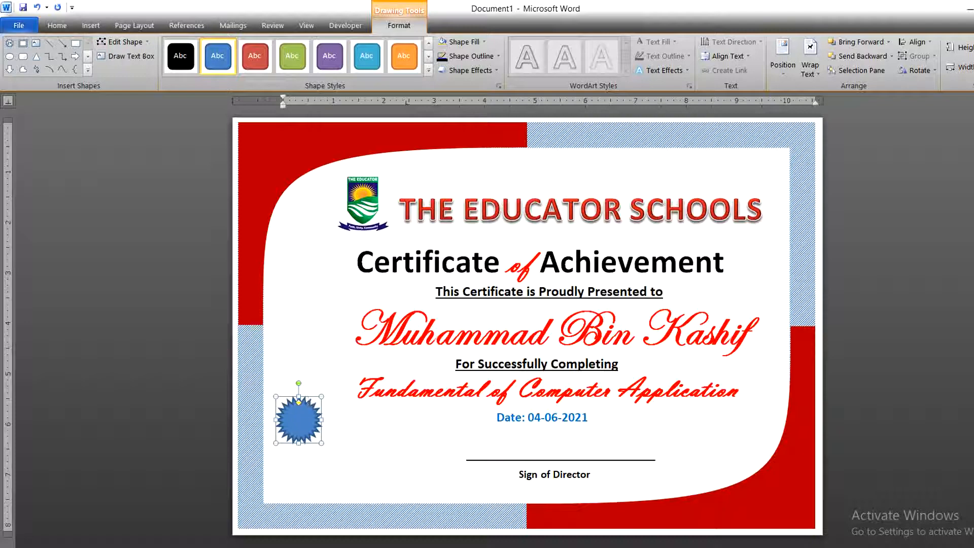
{"action": "scroll", "coordinate": [269, 427], "scroll_direction": "up", "scroll_amount": 5}
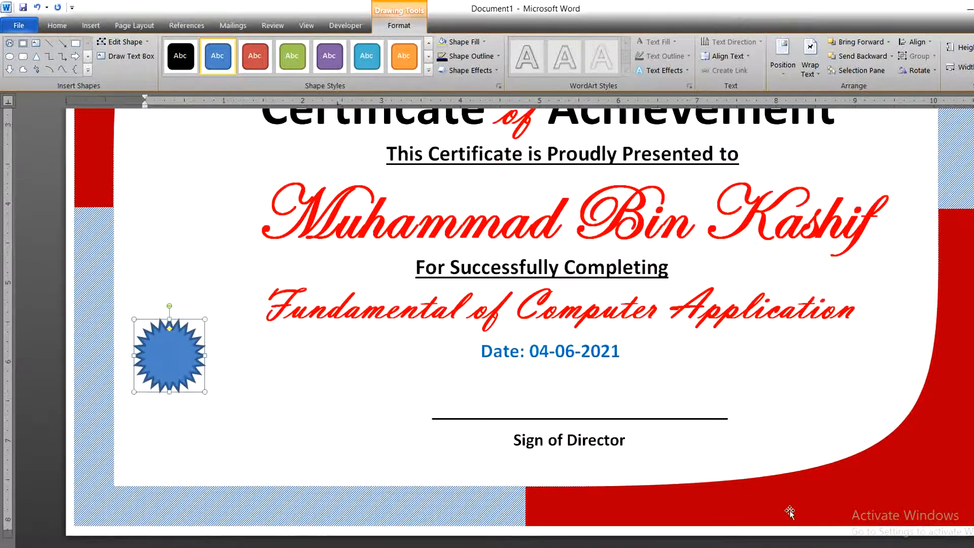
{"action": "left_click_drag", "start_coordinate": [173, 358], "coordinate": [192, 357]}
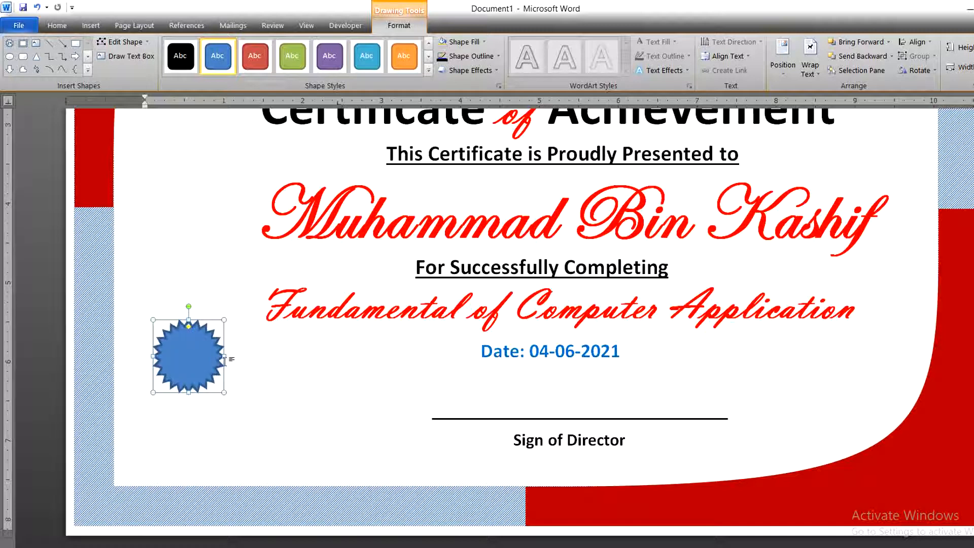
Apply the glossy orange intense-effect shape style to the star and deselect it
{"action": "left_click", "coordinate": [428, 72]}
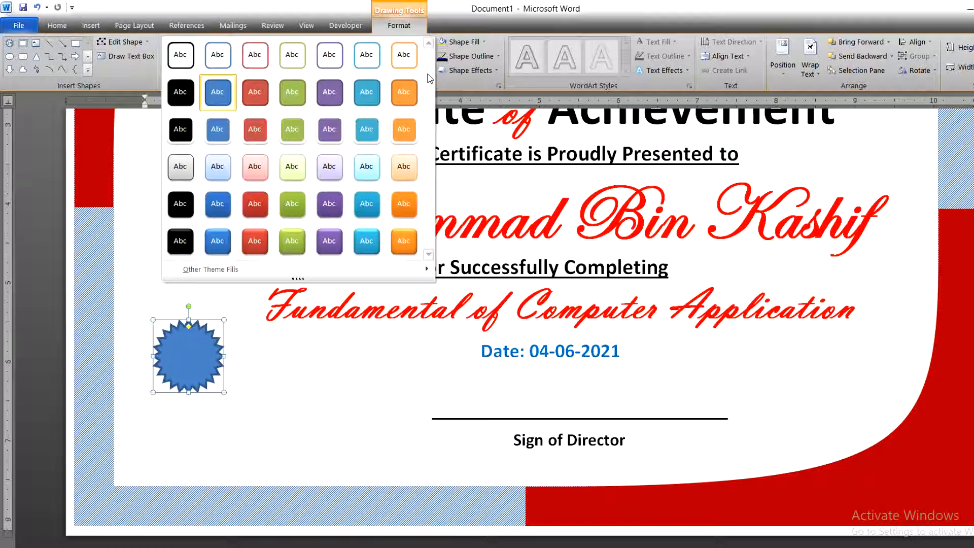
{"action": "left_click", "coordinate": [405, 241]}
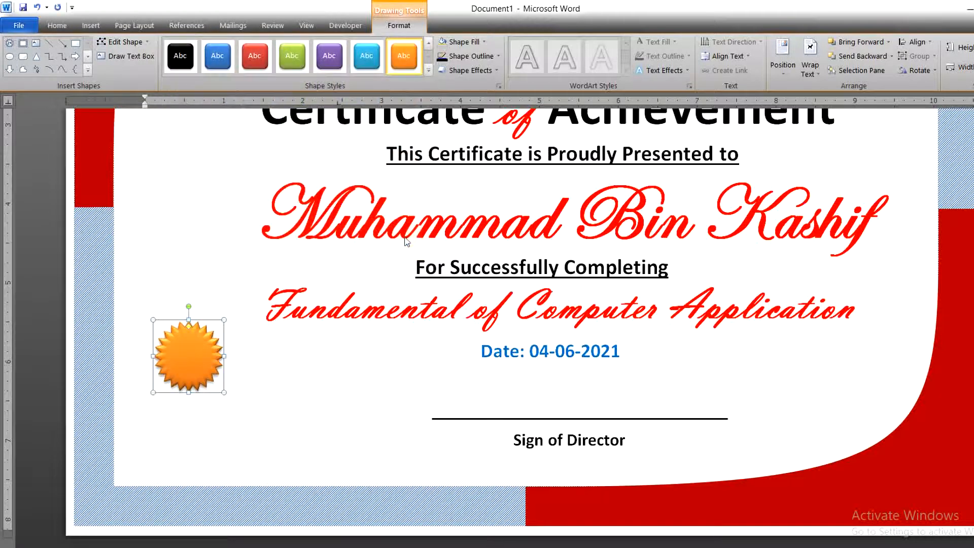
{"action": "left_click", "coordinate": [307, 398]}
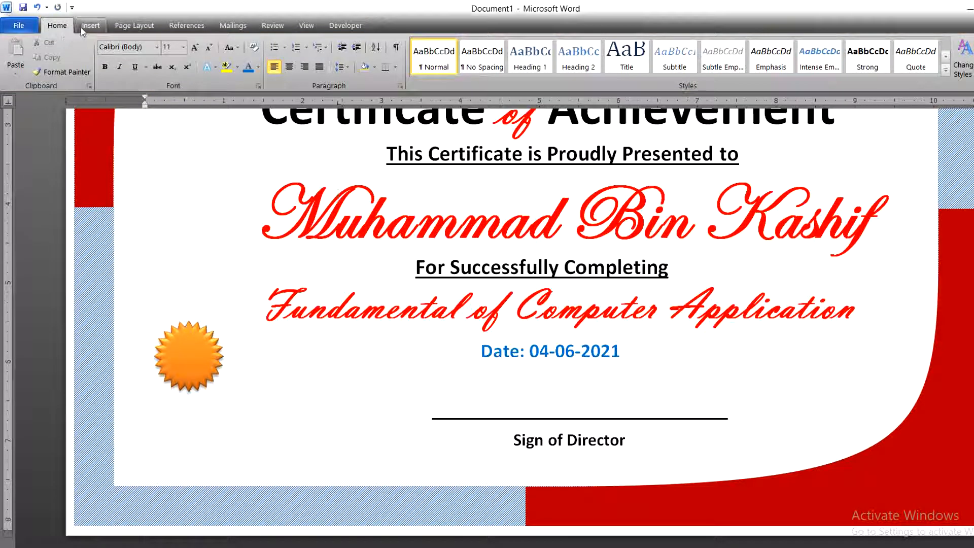
Draw a circle about 0.55 inches wide centred on the orange star and give it the glossy green intense-effect style
{"action": "left_click", "coordinate": [89, 26]}
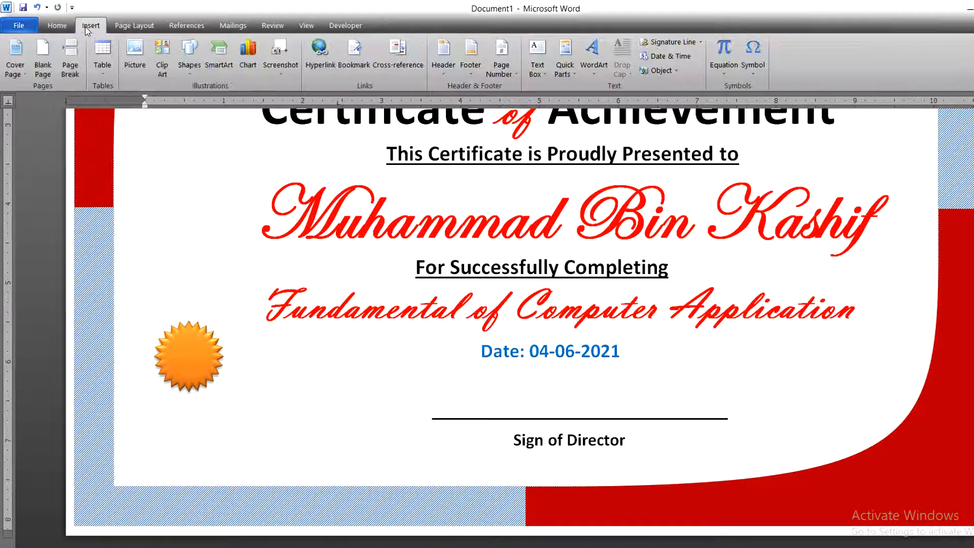
{"action": "left_click", "coordinate": [189, 53]}
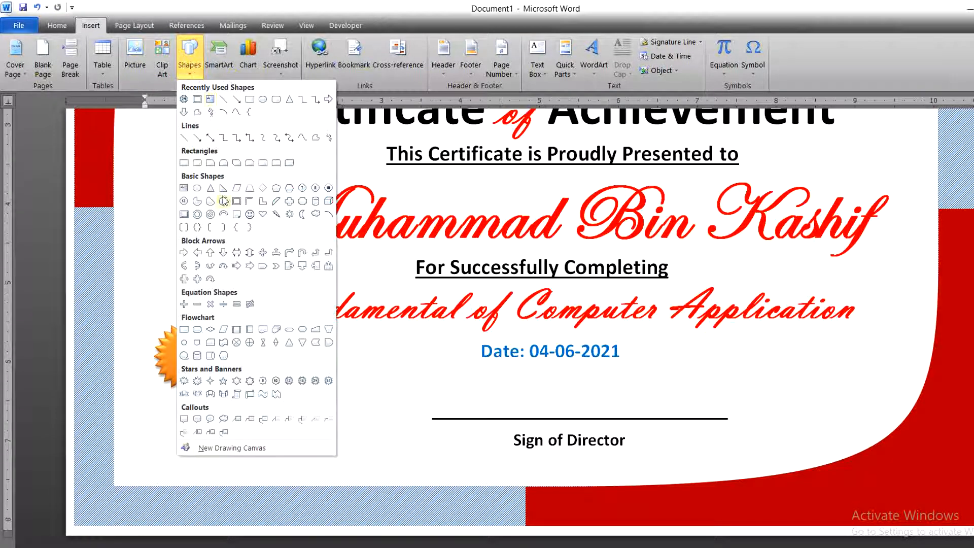
{"action": "left_click", "coordinate": [196, 192]}
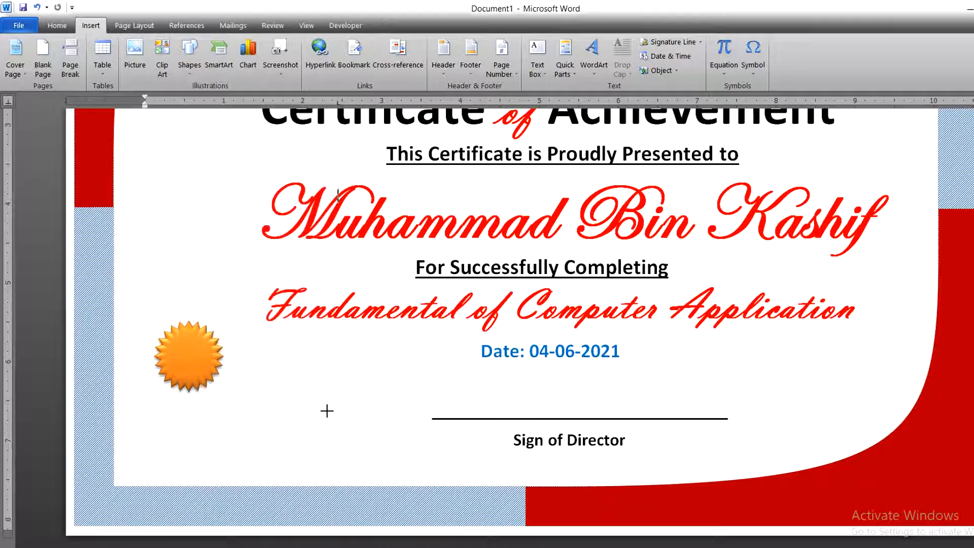
{"action": "mouse_move", "coordinate": [302, 367]}
{"action": "left_mouse_down"}
{"action": "mouse_move", "coordinate": [345, 409]}
{"action": "mouse_move", "coordinate": [231, 360]}
{"action": "mouse_move", "coordinate": [189, 358]}
{"action": "left_mouse_up"}
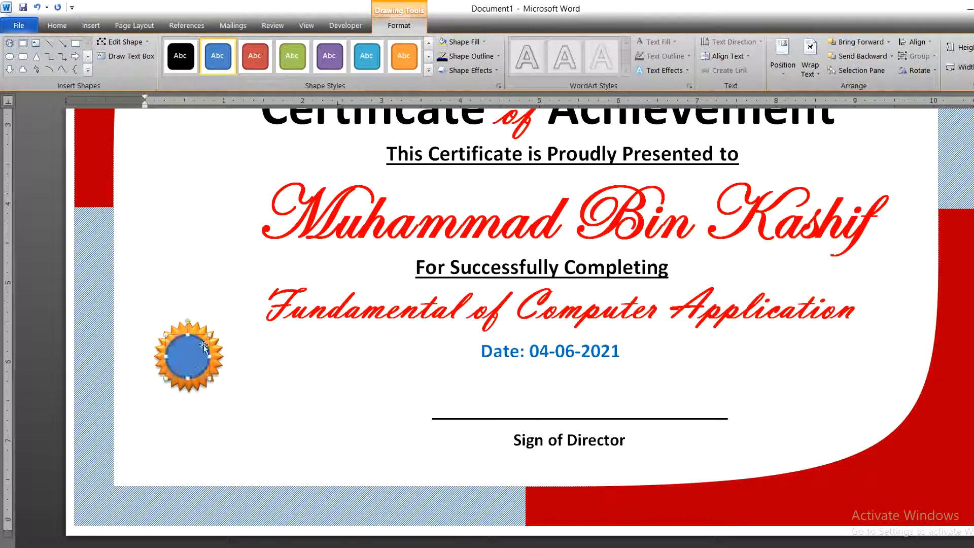
{"action": "left_click", "coordinate": [290, 65]}
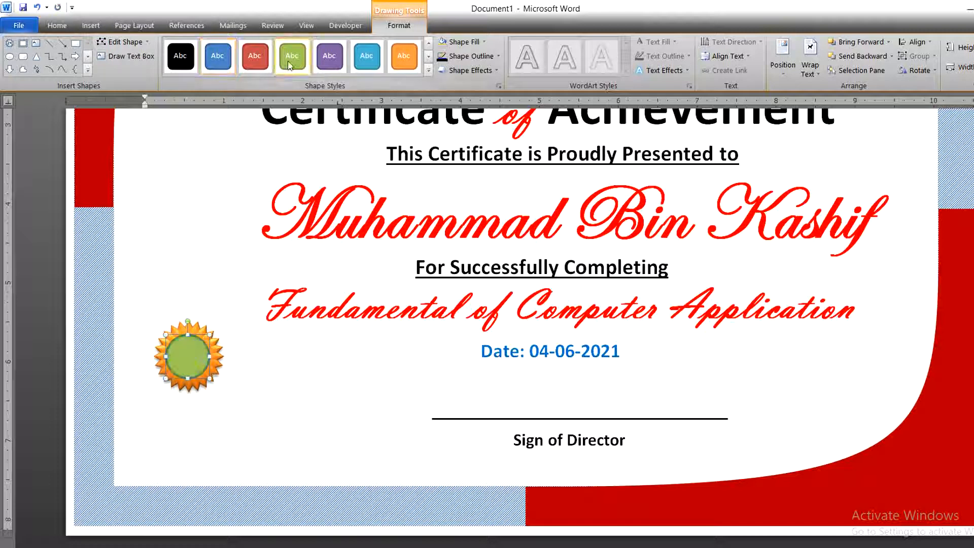
{"action": "left_click", "coordinate": [429, 71]}
{"action": "left_click", "coordinate": [296, 250]}
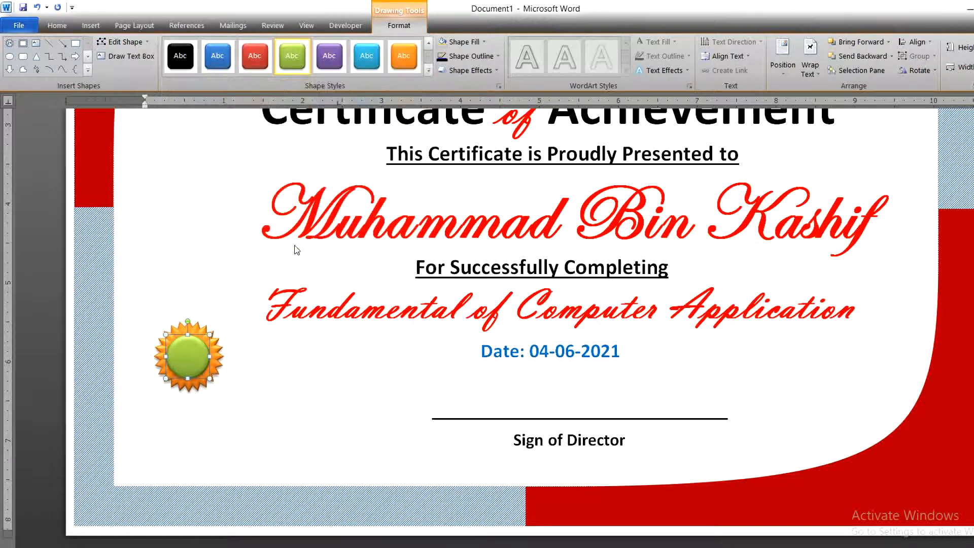
{"action": "left_click", "coordinate": [290, 389]}
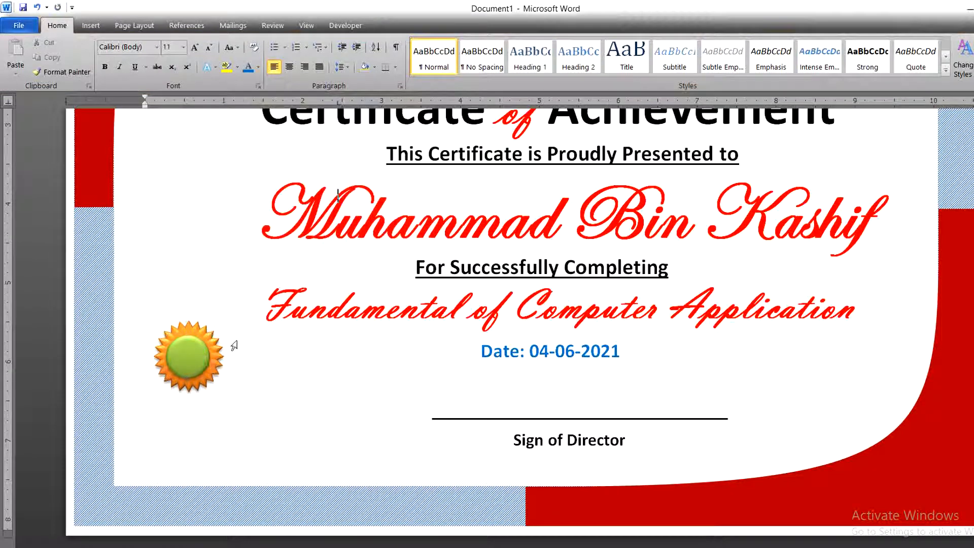
Draw a thin rectangle about 1.4 inches long between the badge and the signature line, and apply the glossy orange intense-effect style
{"action": "left_click", "coordinate": [90, 28]}
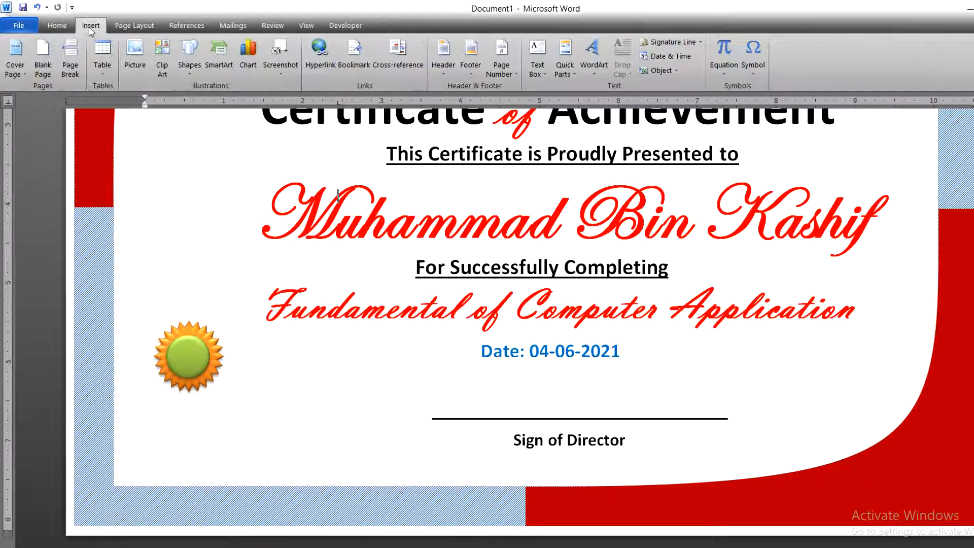
{"action": "left_click", "coordinate": [189, 72]}
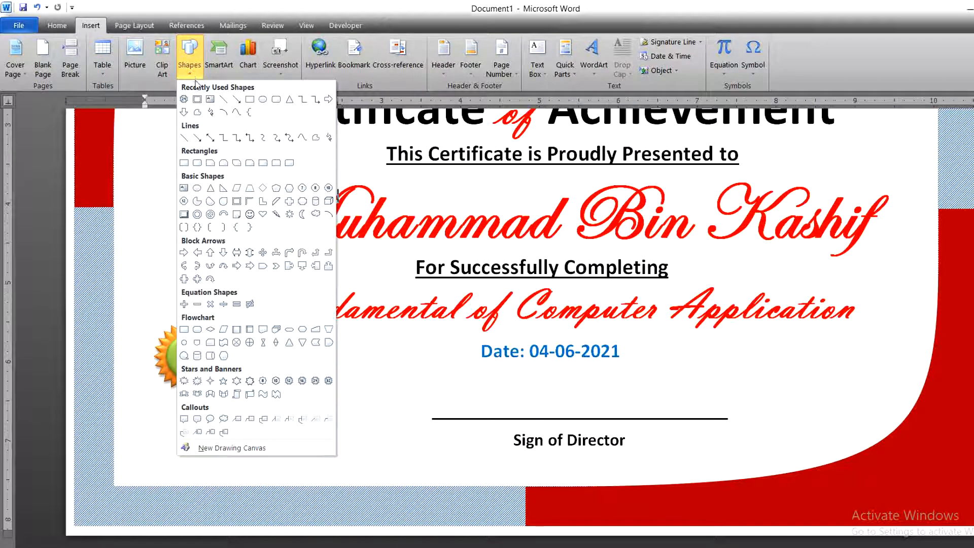
{"action": "left_click", "coordinate": [250, 100]}
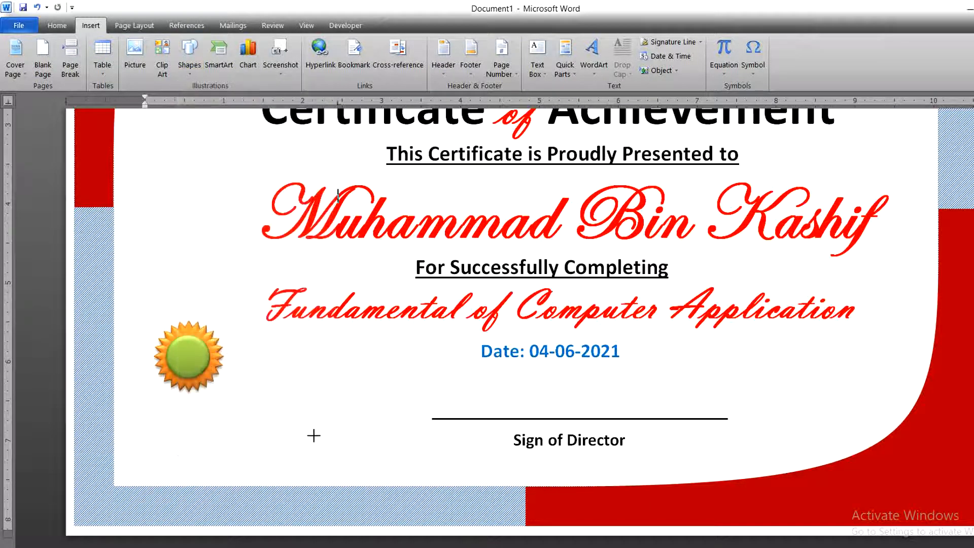
{"action": "left_click_drag", "start_coordinate": [261, 387], "coordinate": [367, 406]}
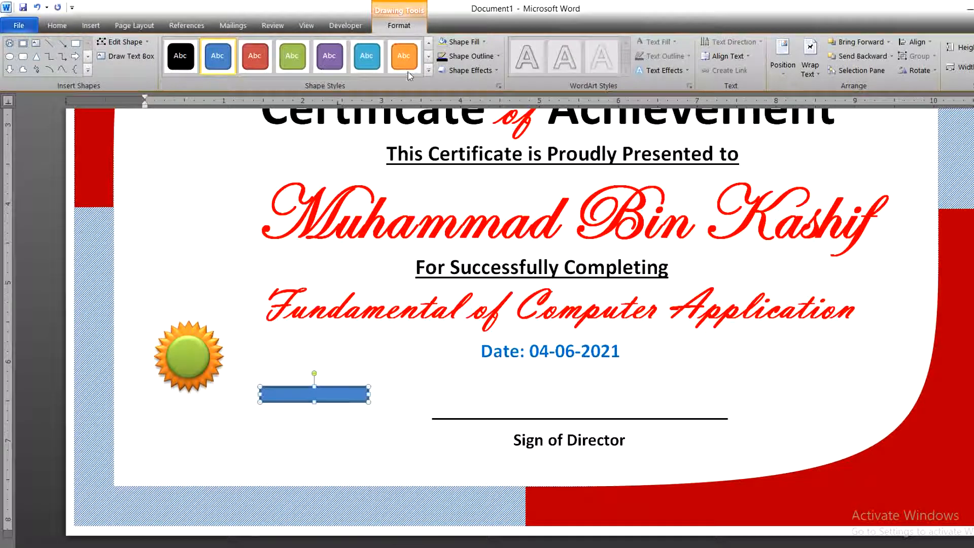
{"action": "left_click", "coordinate": [404, 57]}
{"action": "left_click", "coordinate": [429, 73]}
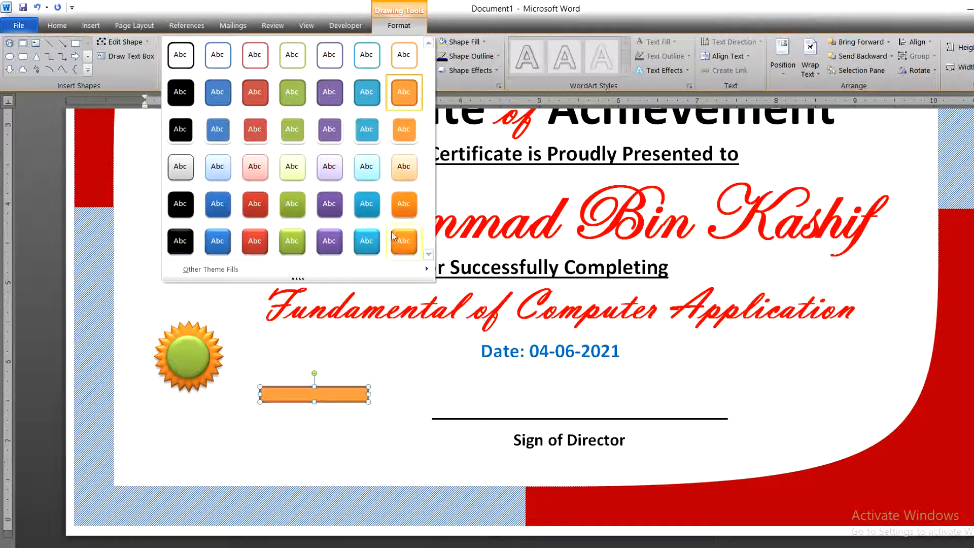
{"action": "left_click", "coordinate": [403, 241]}
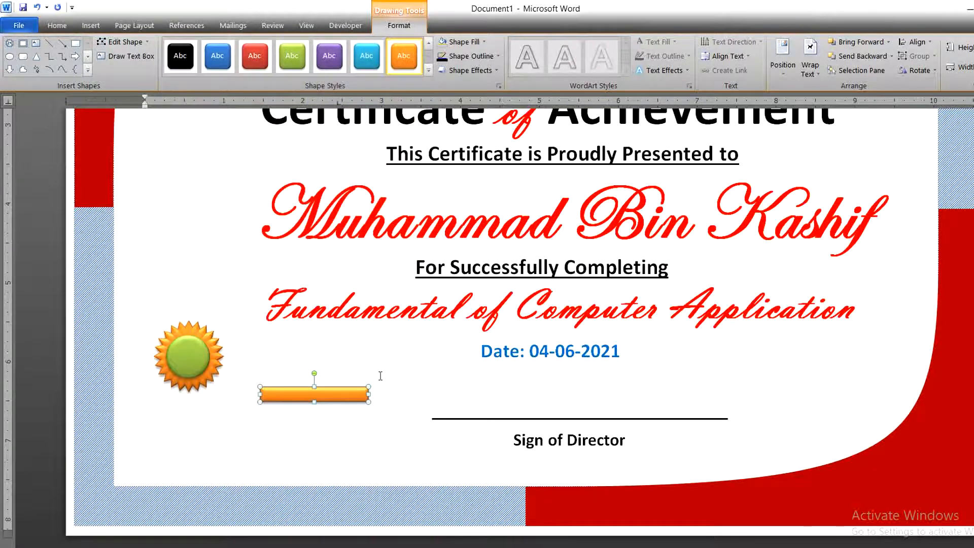
Shorten the orange rectangle slightly from its left end to about 1.3 inches long and increase its height to about 0.3 inches
{"action": "right_click", "coordinate": [265, 395]}
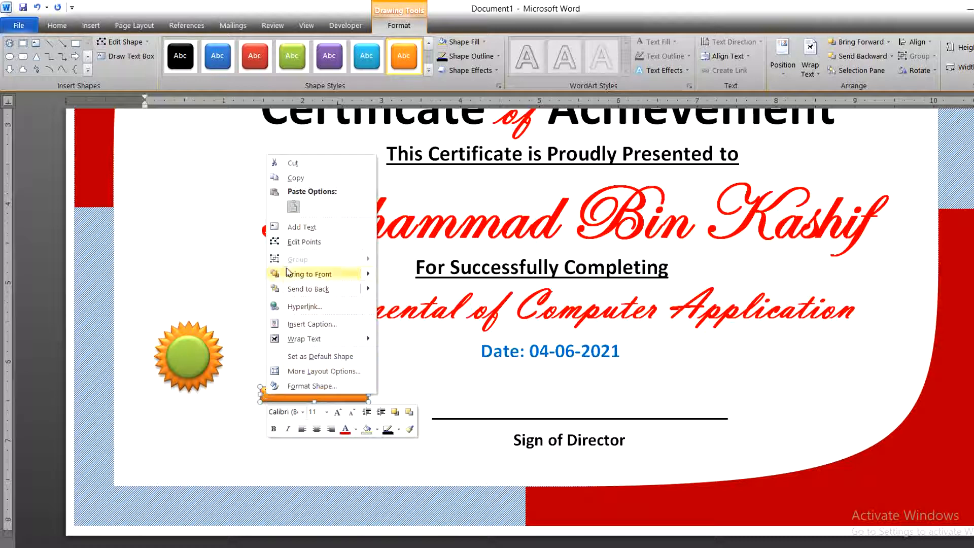
{"action": "left_click", "coordinate": [294, 244]}
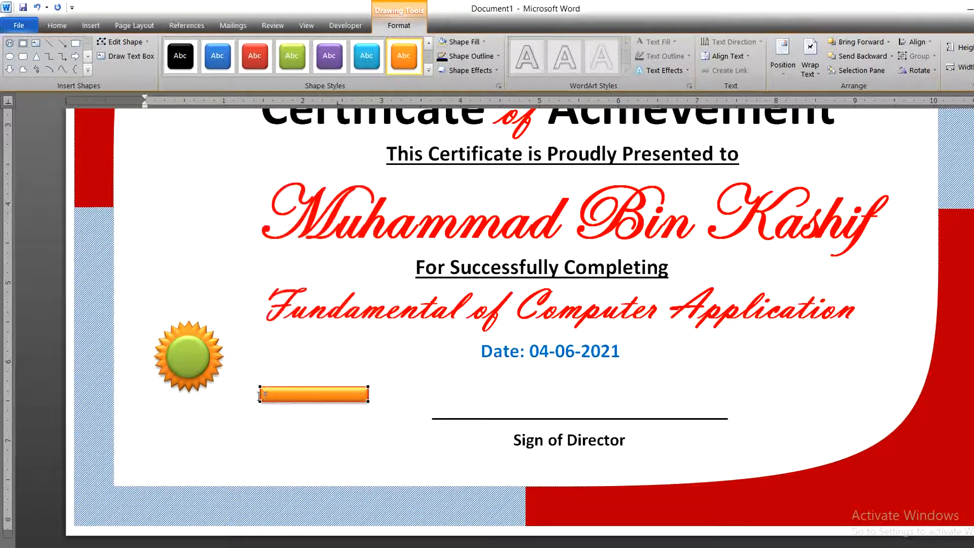
{"action": "left_click", "coordinate": [261, 394]}
{"action": "left_click_drag", "start_coordinate": [262, 394], "coordinate": [268, 395]}
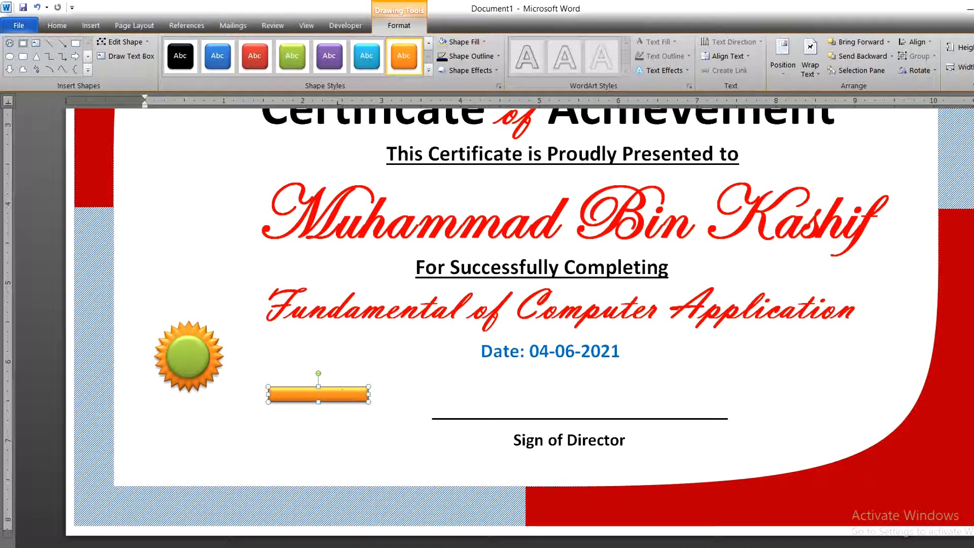
{"action": "scroll", "coordinate": [487, 315], "scroll_direction": "up", "scroll_amount": 1, "text": "ctrl"}
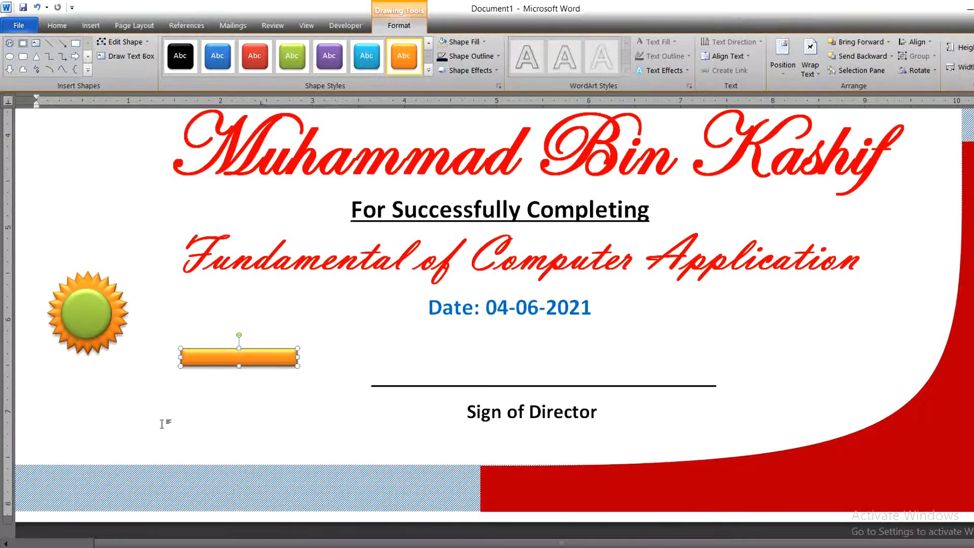
{"action": "left_click_drag", "start_coordinate": [239, 367], "coordinate": [238, 378]}
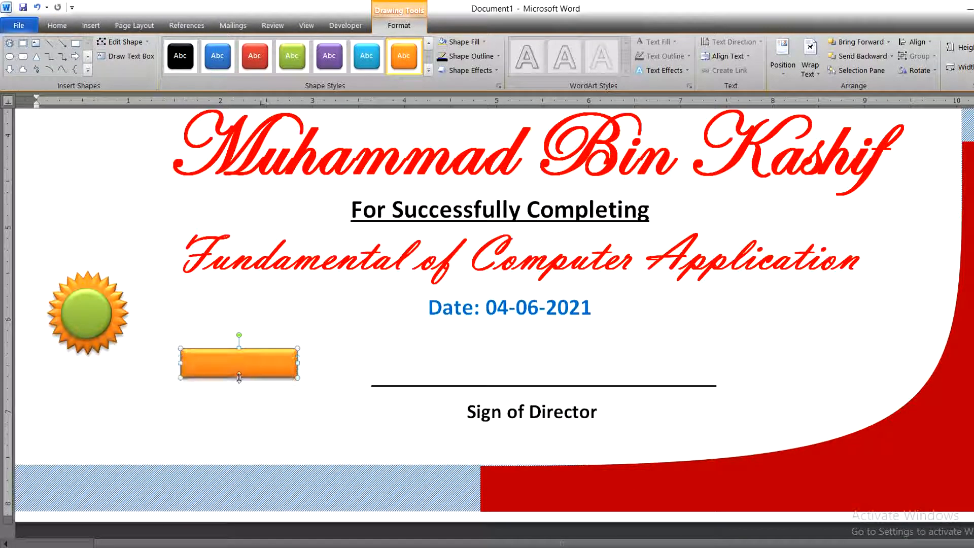
Edit the orange rectangle's points, adding one midway on its left edge and pulling it about 0.15 inches inward to form a ribbon notch
{"action": "right_click", "coordinate": [237, 367]}
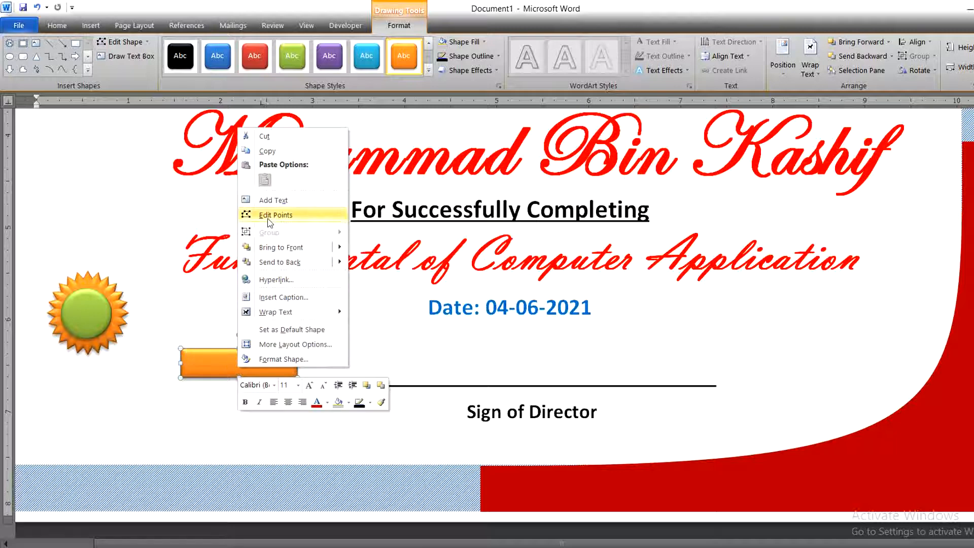
{"action": "left_click", "coordinate": [268, 215]}
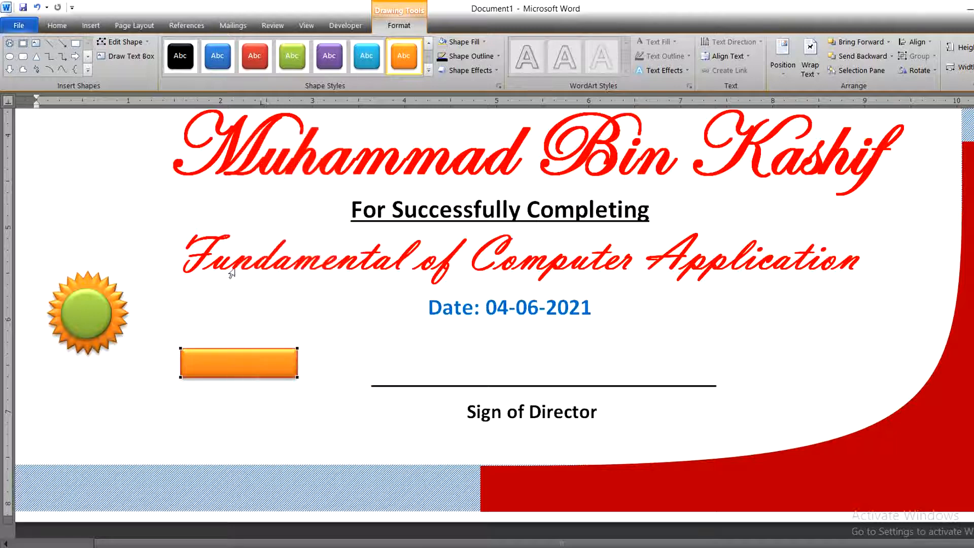
{"action": "right_click", "coordinate": [181, 363]}
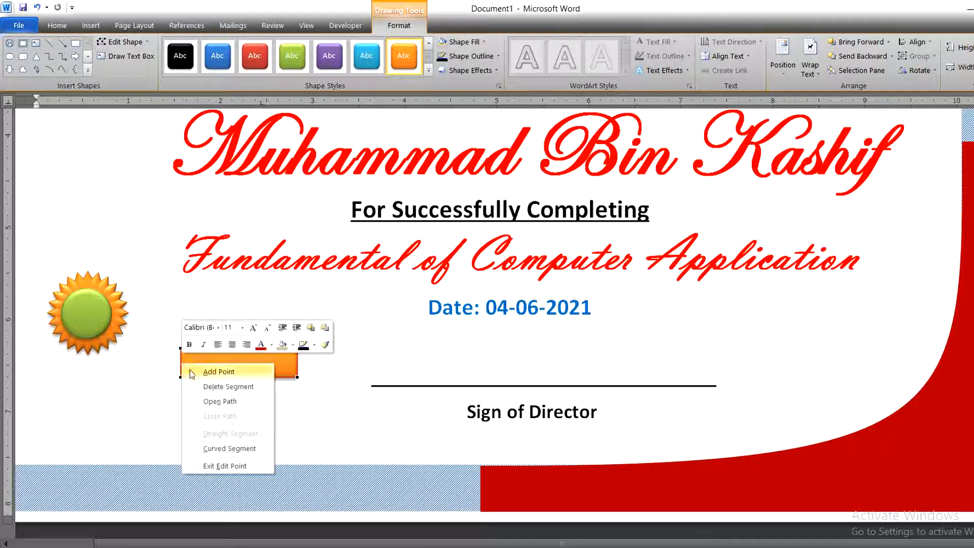
{"action": "left_click", "coordinate": [188, 371]}
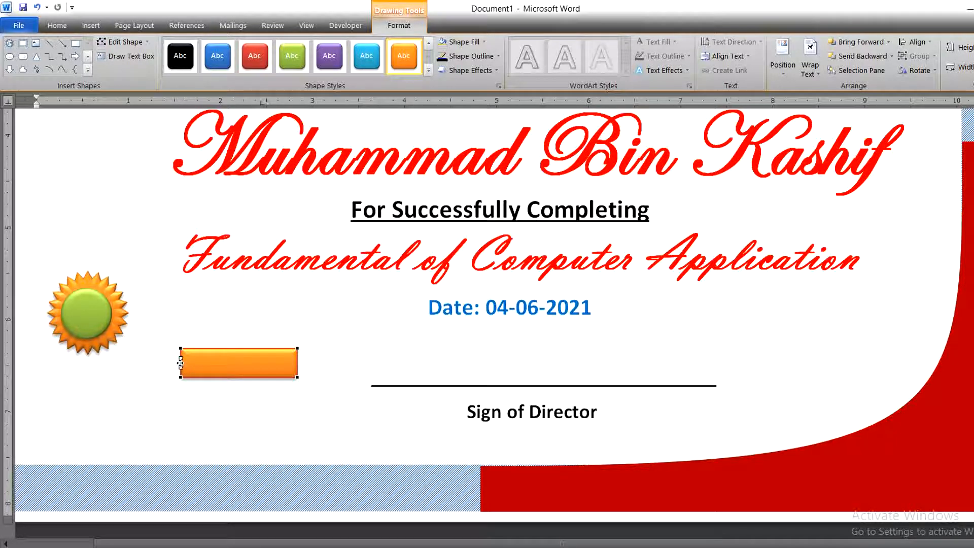
{"action": "left_click", "coordinate": [181, 363]}
{"action": "left_click_drag", "start_coordinate": [190, 364], "coordinate": [193, 365]}
{"action": "left_click", "coordinate": [237, 387]}
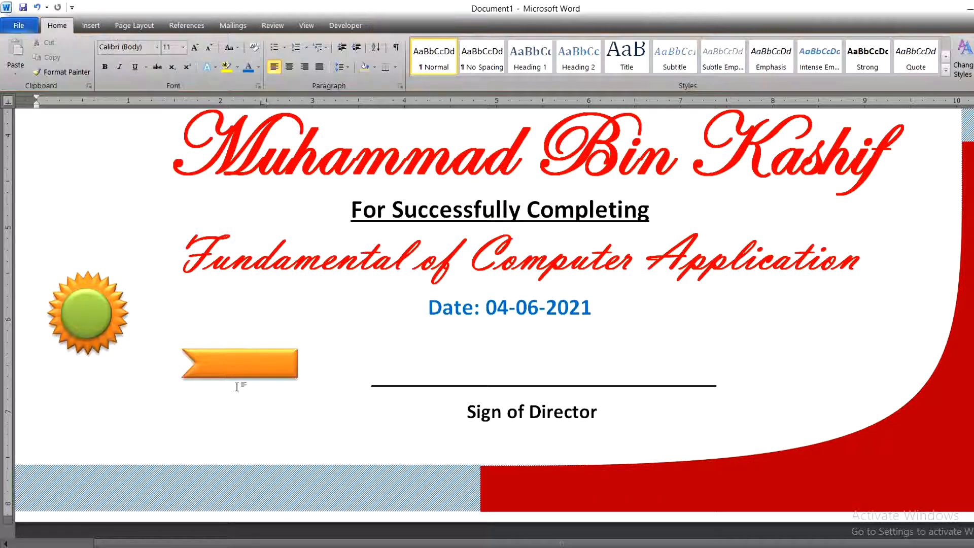
Rotate the notched ribbon about 45° counterclockwise below the badge and resize it to about 1 inch long and 0.2 inches wide
{"action": "left_click", "coordinate": [258, 367]}
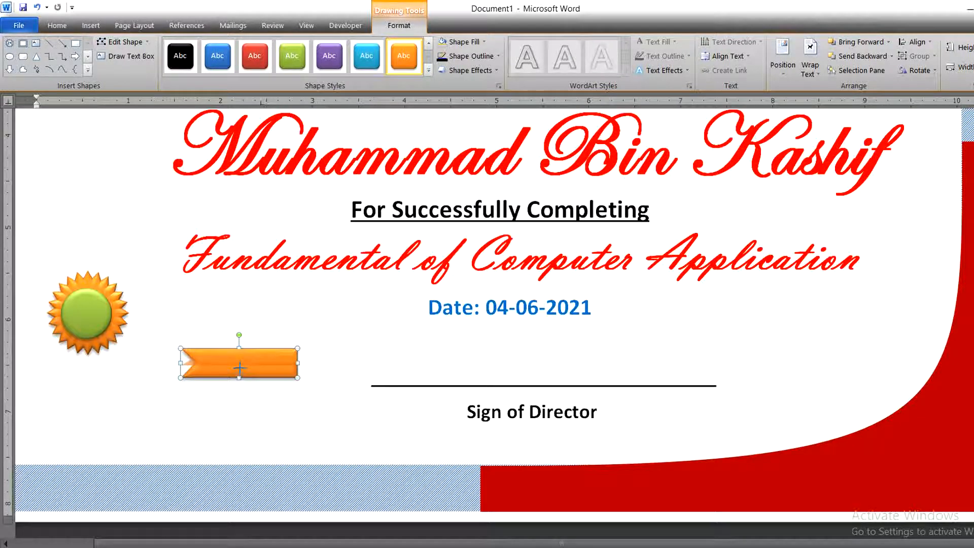
{"action": "left_click_drag", "start_coordinate": [239, 378], "coordinate": [240, 373]}
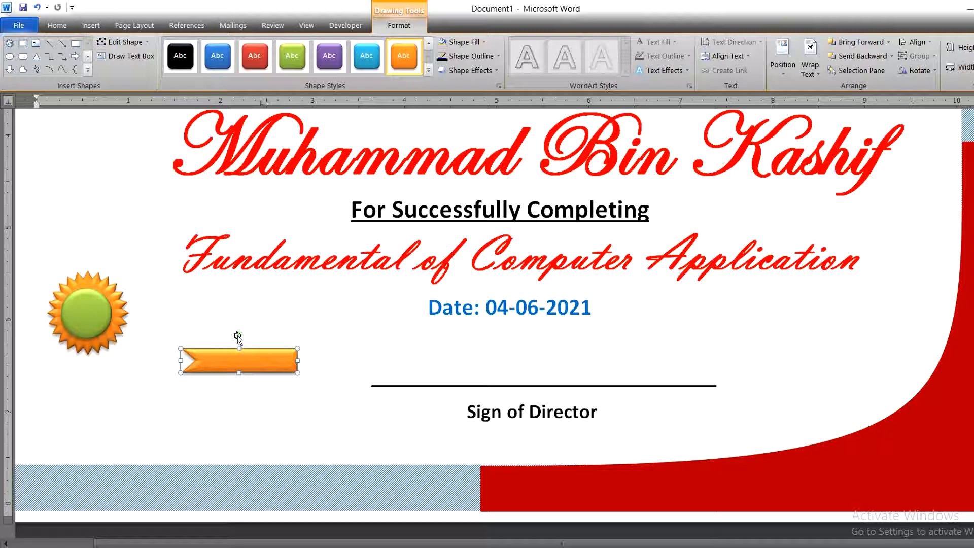
{"action": "left_click_drag", "start_coordinate": [239, 337], "coordinate": [66, 362]}
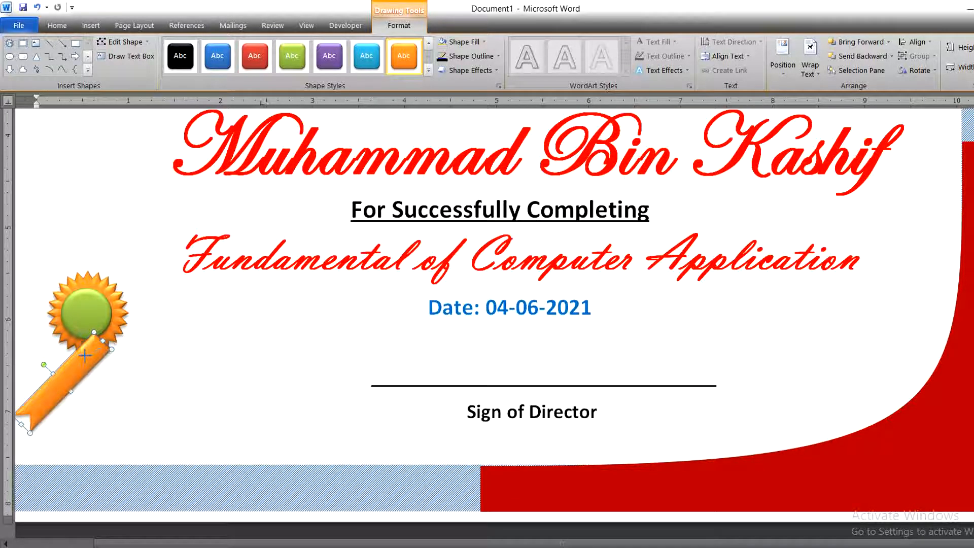
{"action": "left_click_drag", "start_coordinate": [85, 355], "coordinate": [85, 355]}
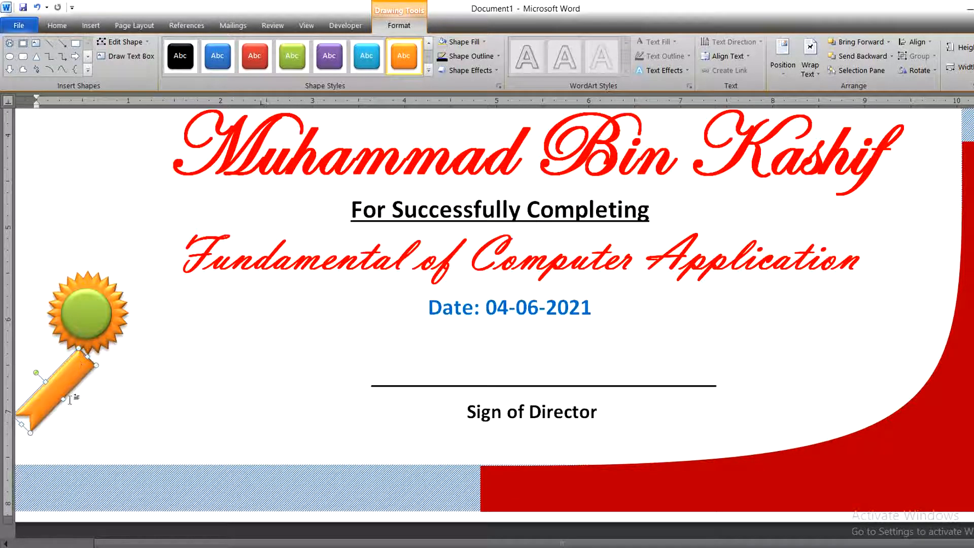
{"action": "left_click_drag", "start_coordinate": [63, 399], "coordinate": [58, 396]}
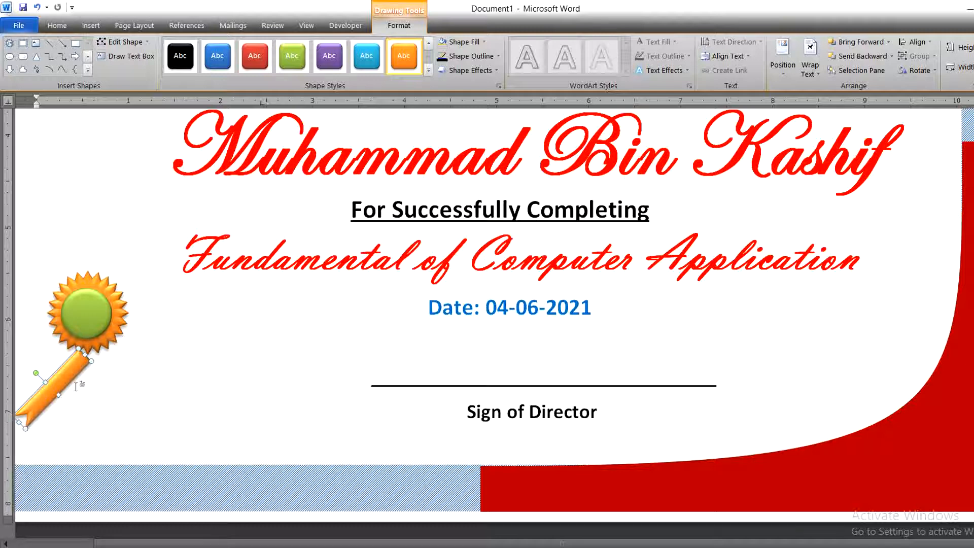